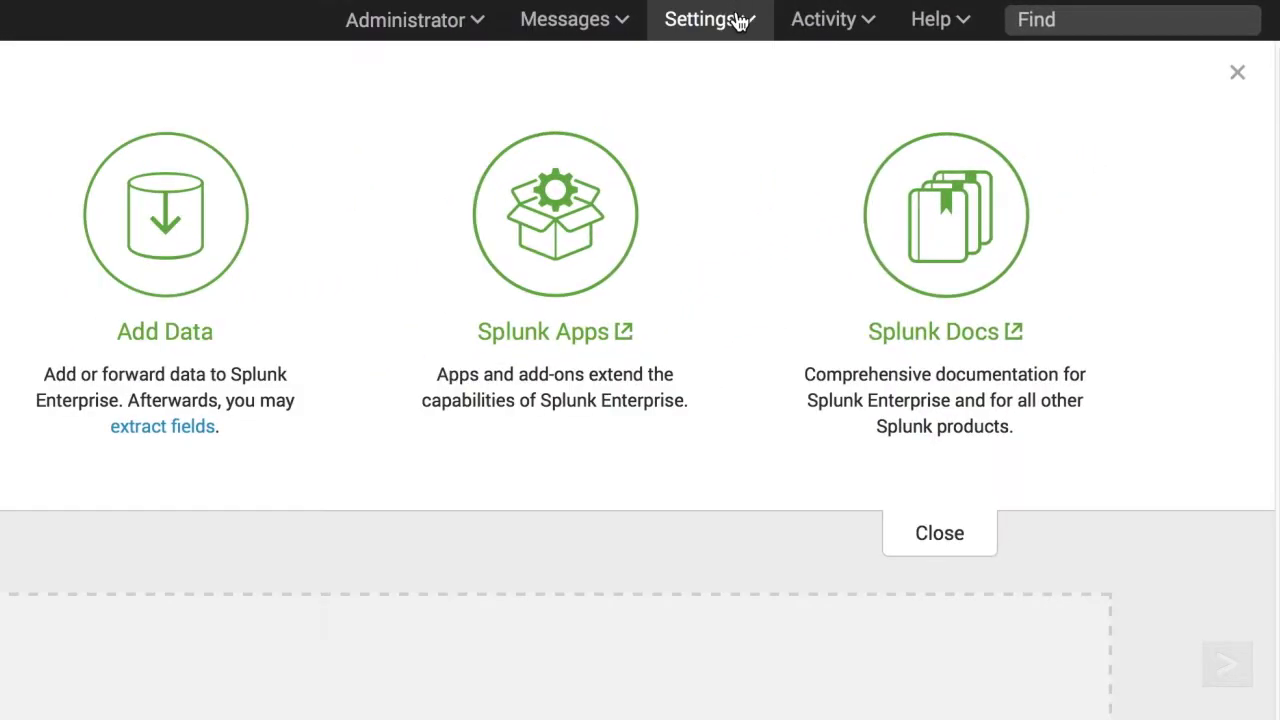
Go to Settings > Data inputs > HTTP Event Collector and open its Global Settings.
click(738, 20)
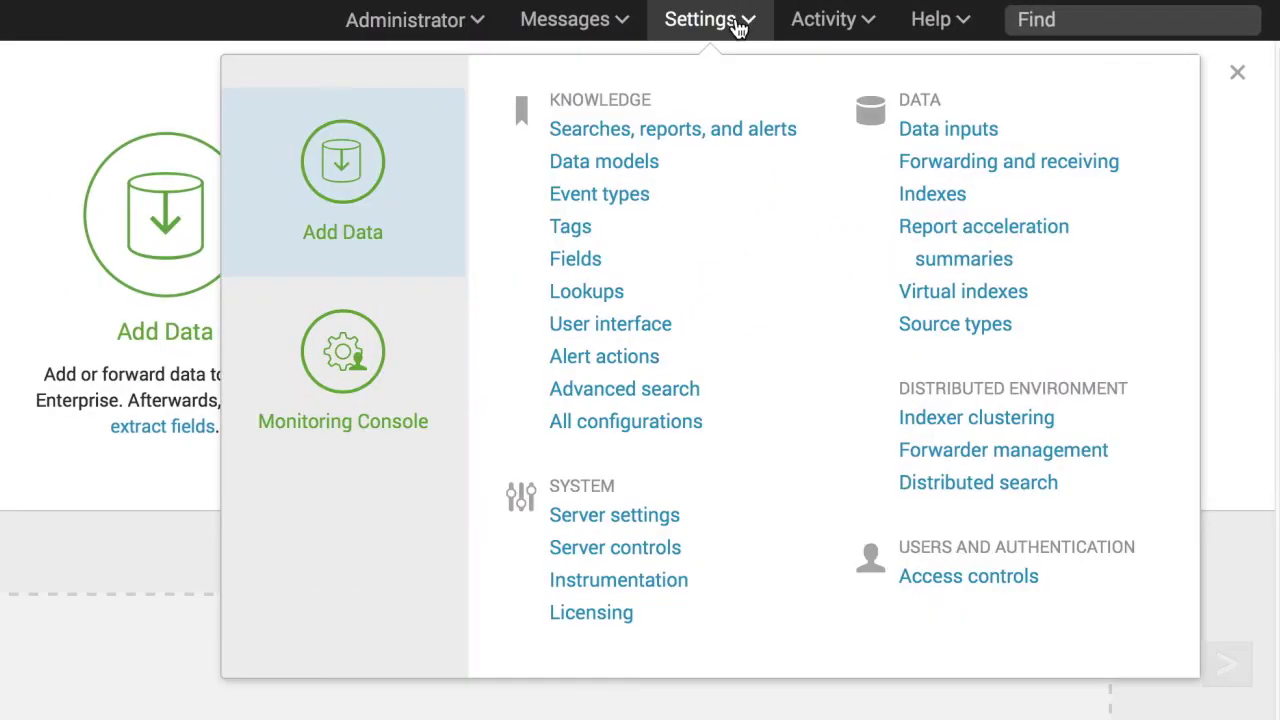
click(920, 148)
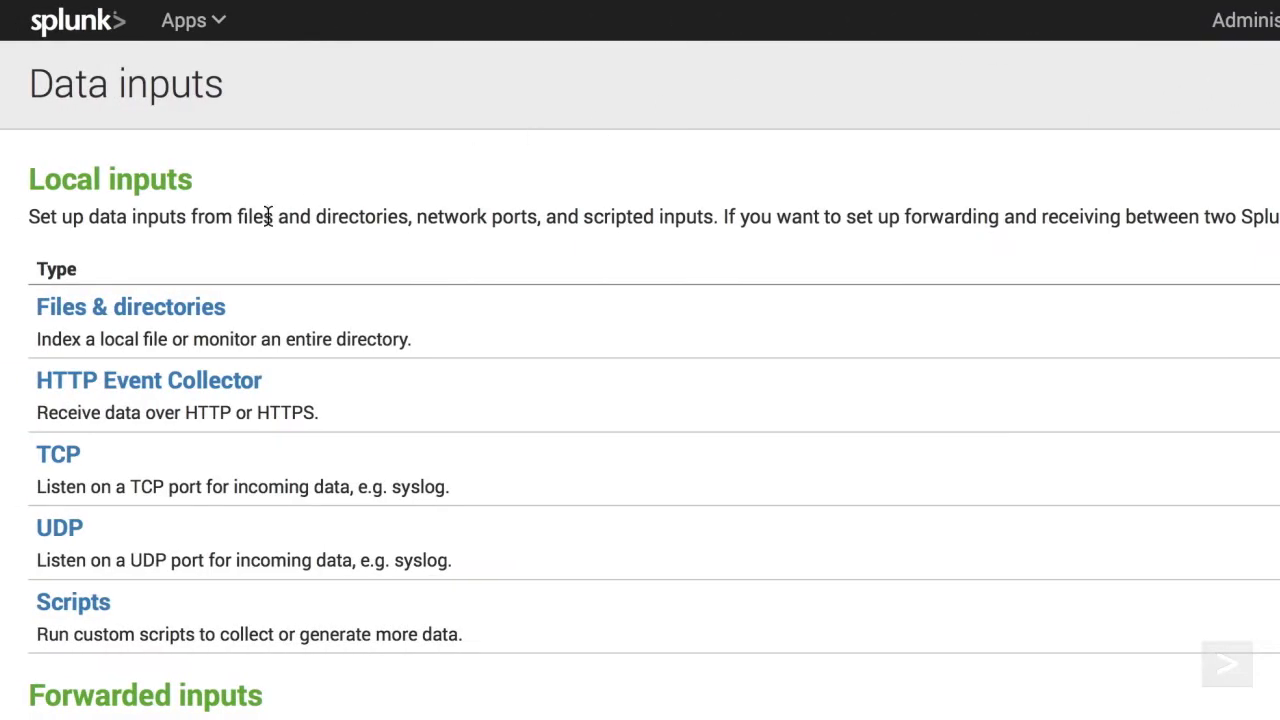
click(76, 390)
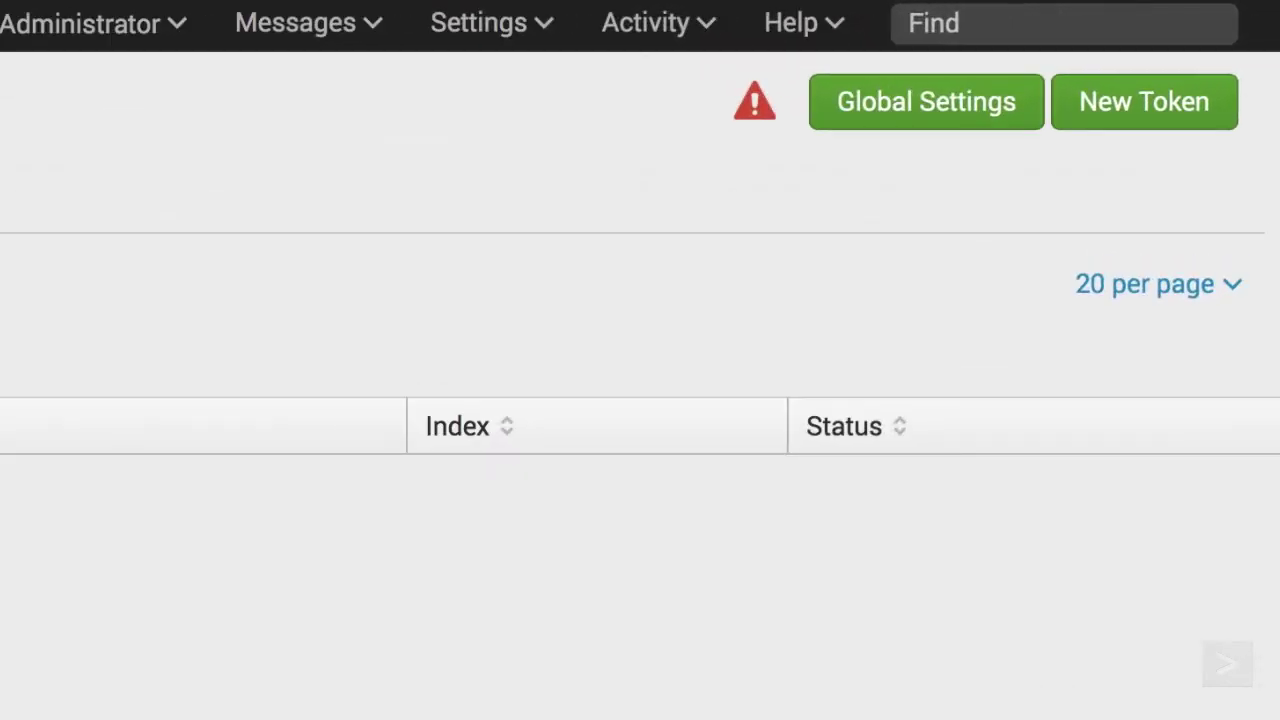
click(869, 117)
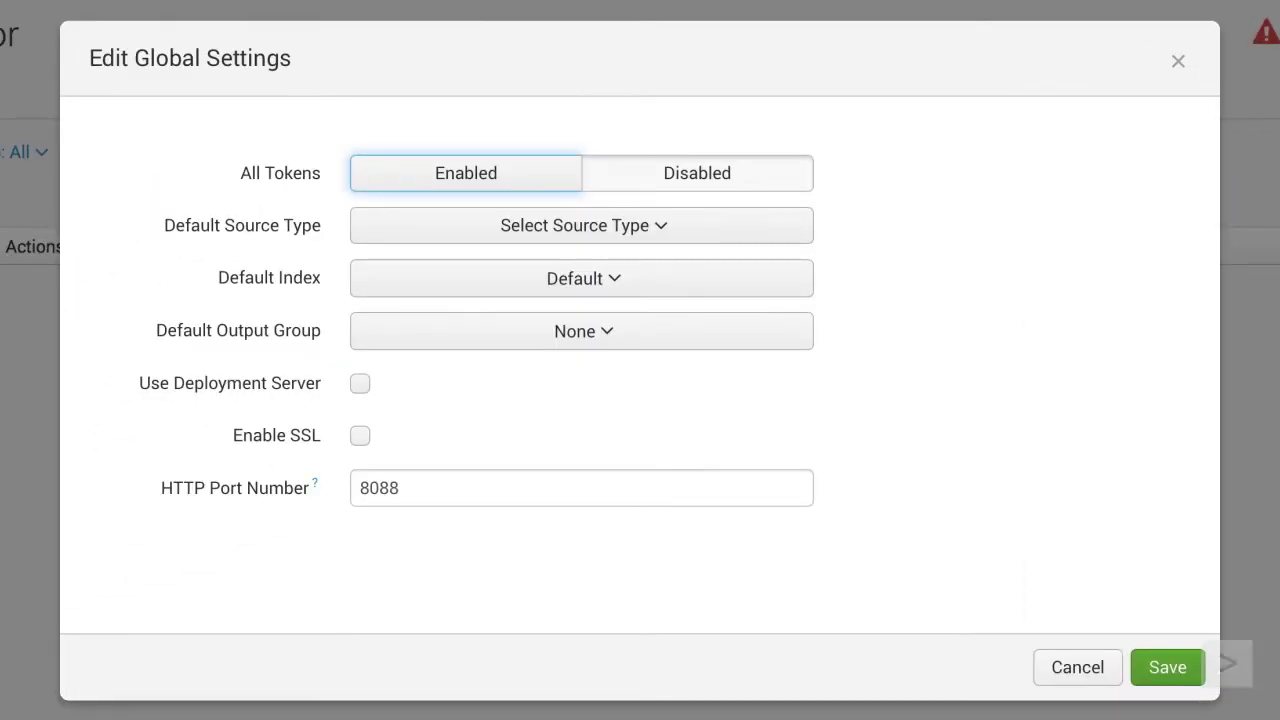
Save global settings with All Tokens Enabled, Default index, output group None, port 8088.
click(520, 165)
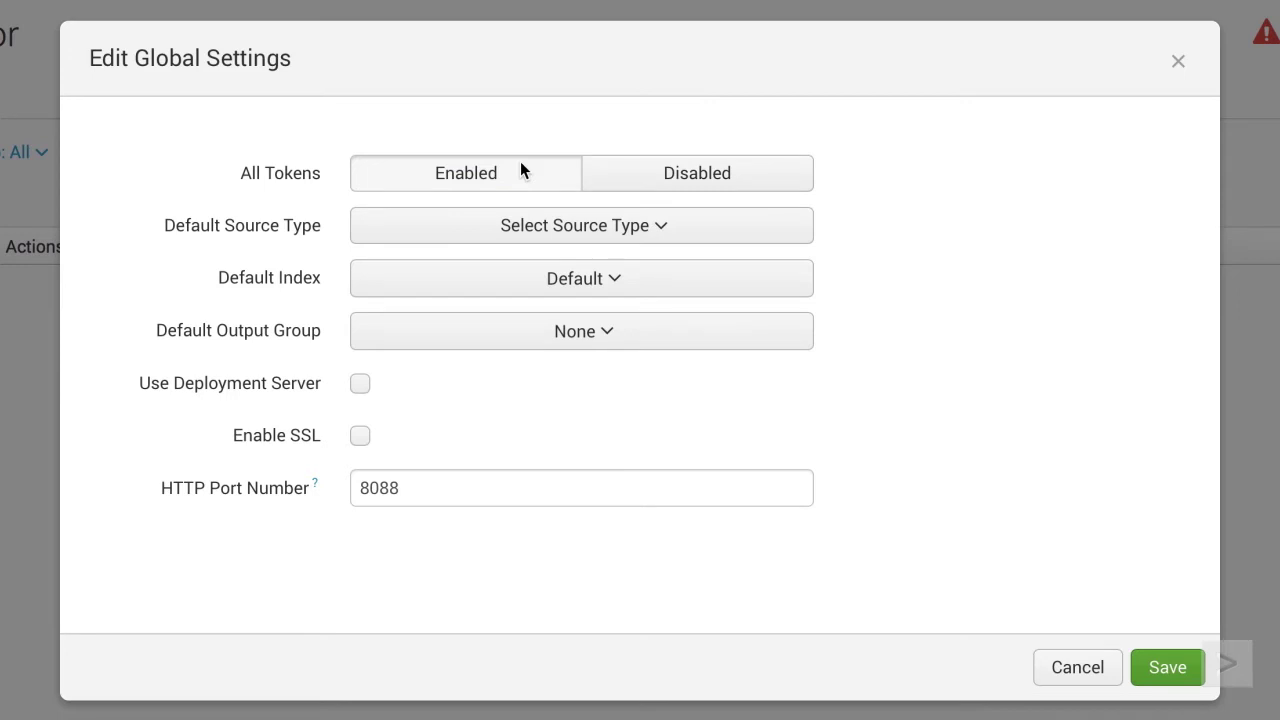
click(800, 229)
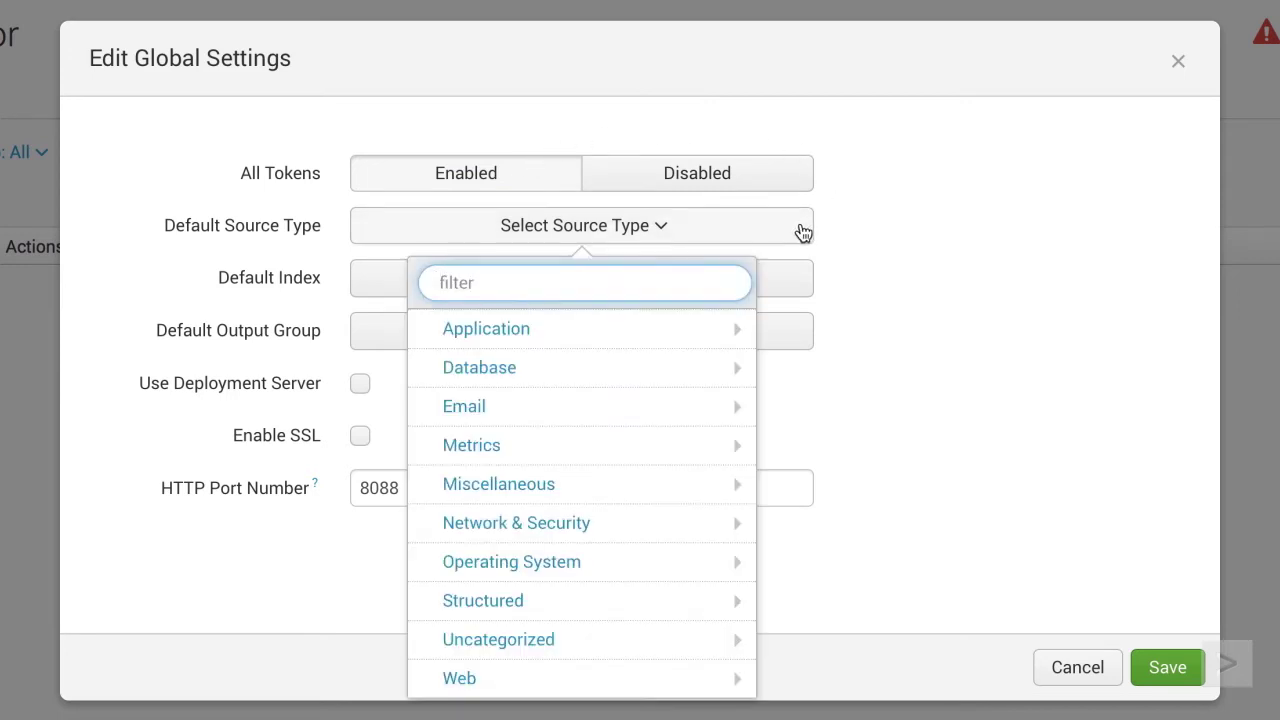
click(801, 280)
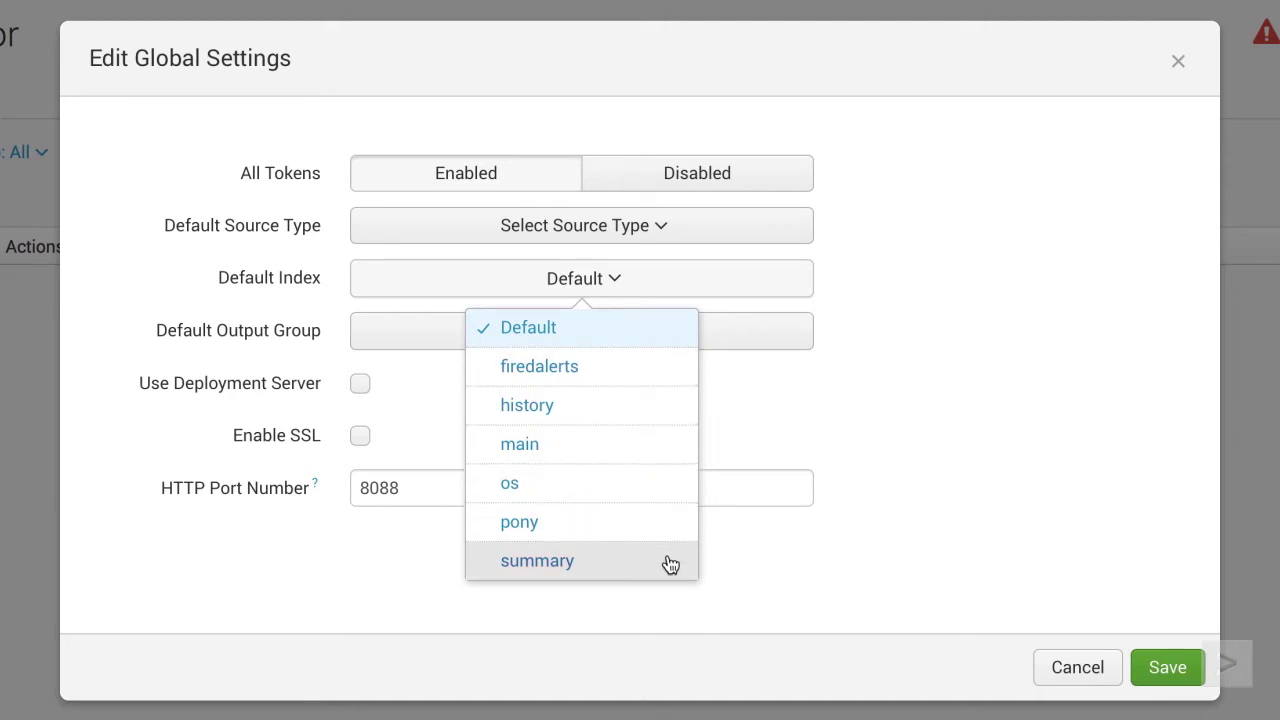
click(995, 290)
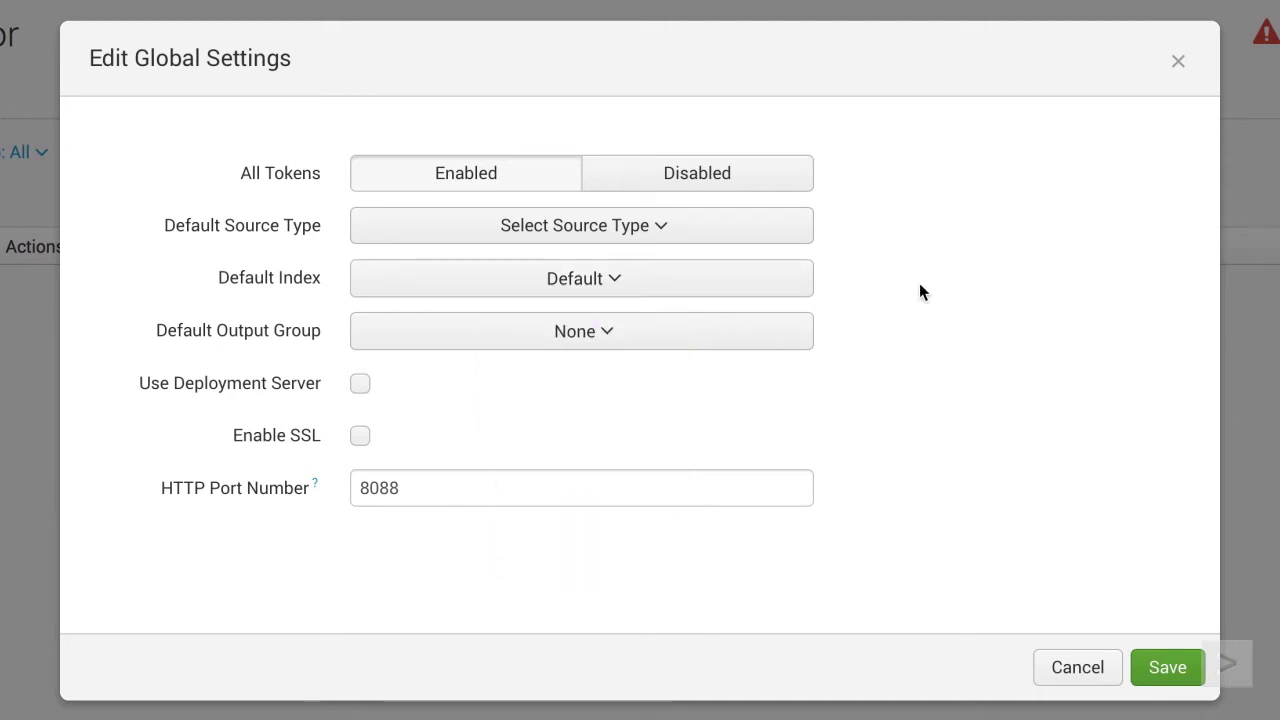
click(797, 330)
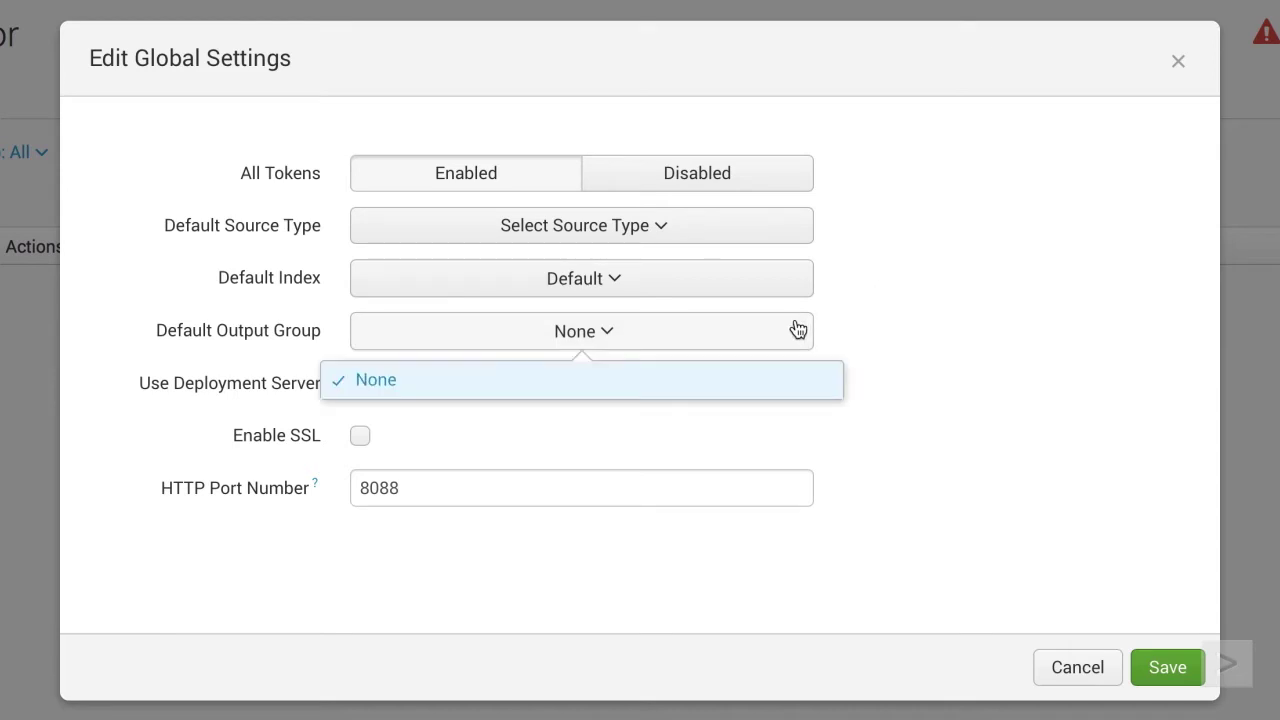
click(797, 330)
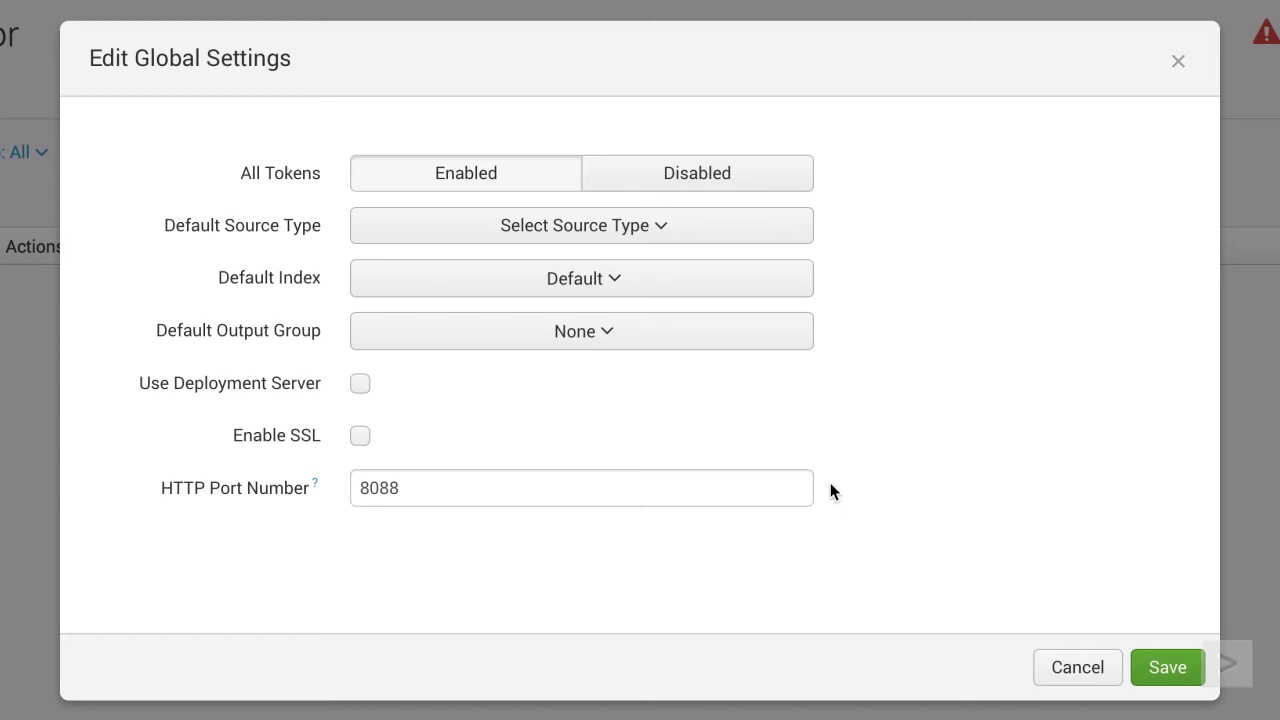
click(1153, 661)
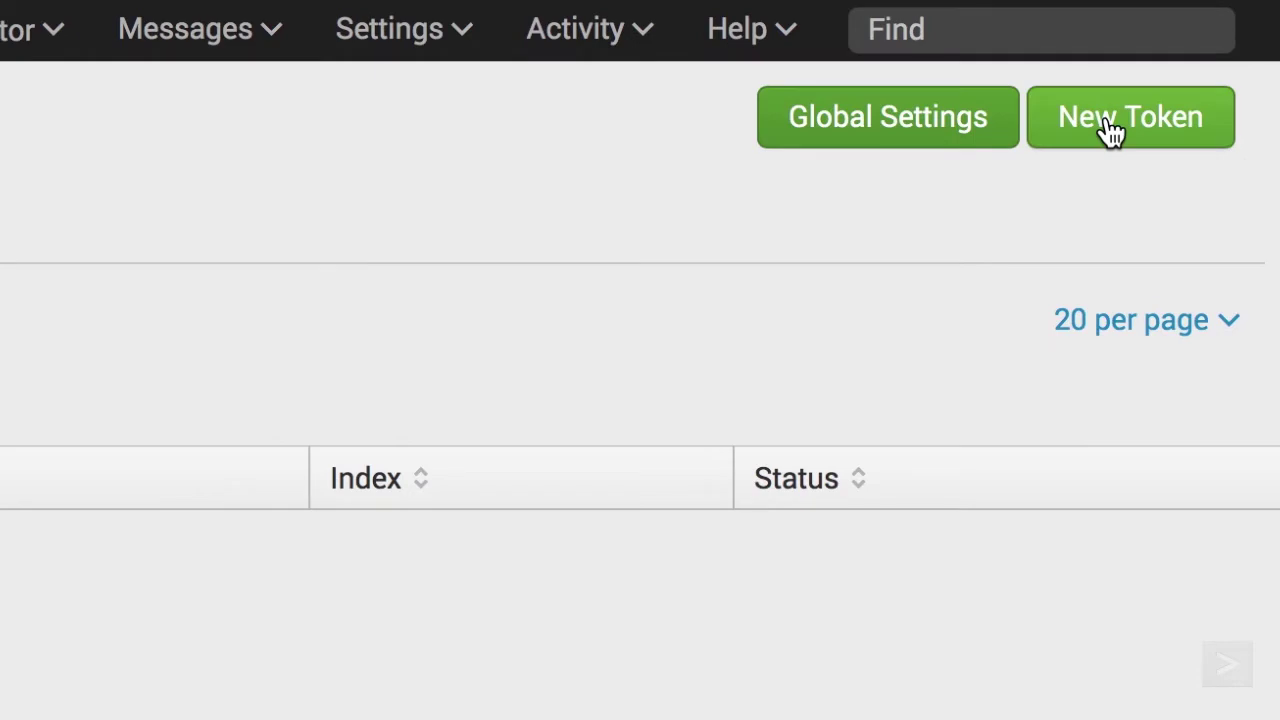
Create token Trottr with source name override pony_run_monitor and description 'Ponyrun beta token'.
click(1110, 130)
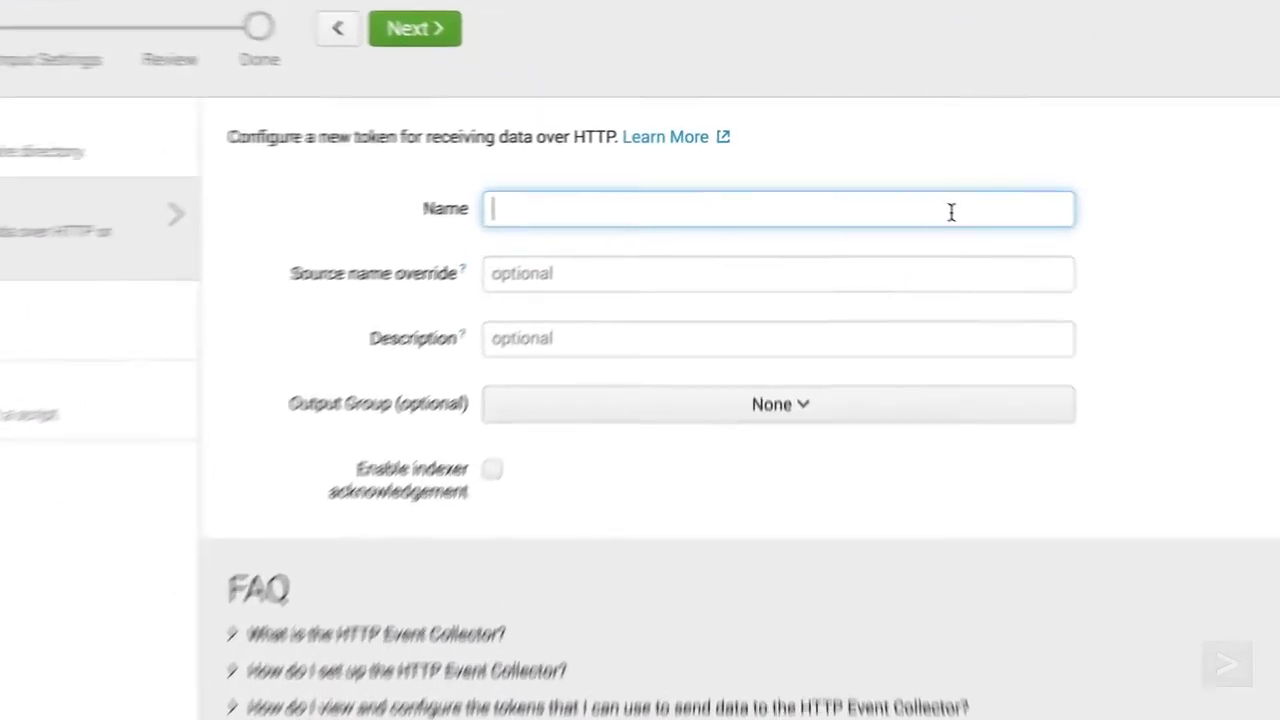
text(Trottr)
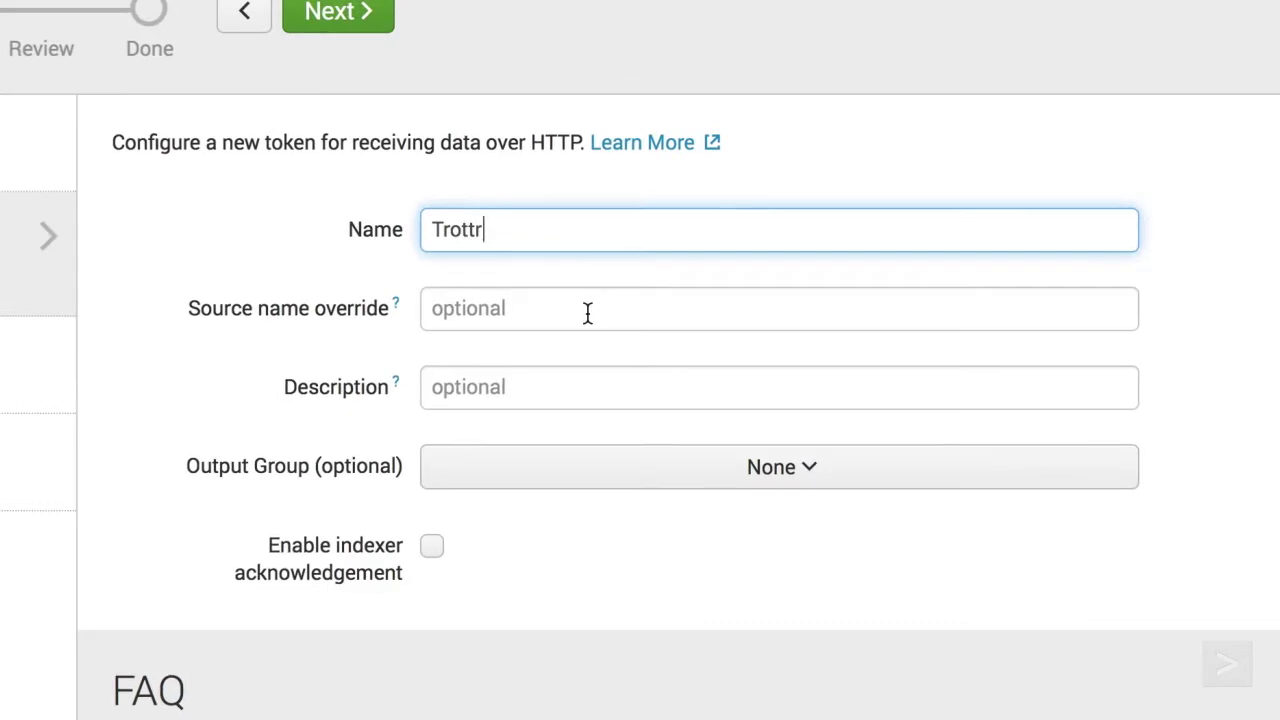
click(588, 312)
text(pony_run_monitor)
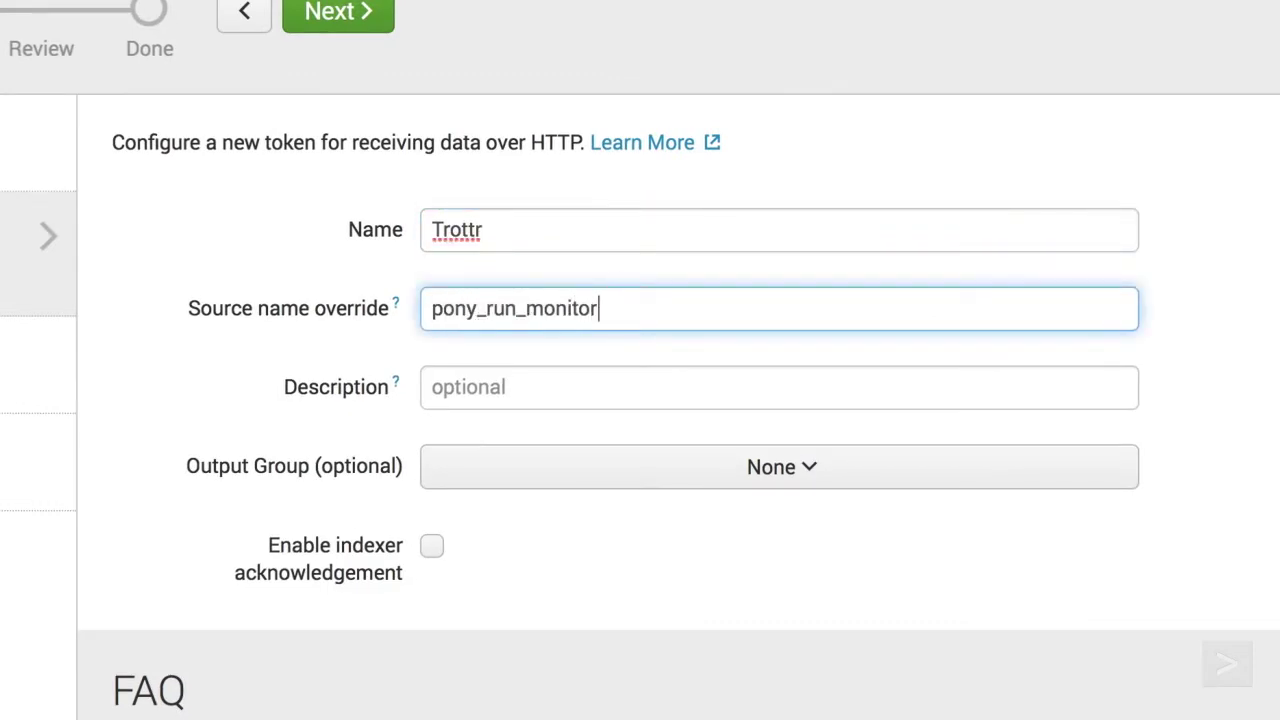
click(534, 372)
text(Ponyrun beta)
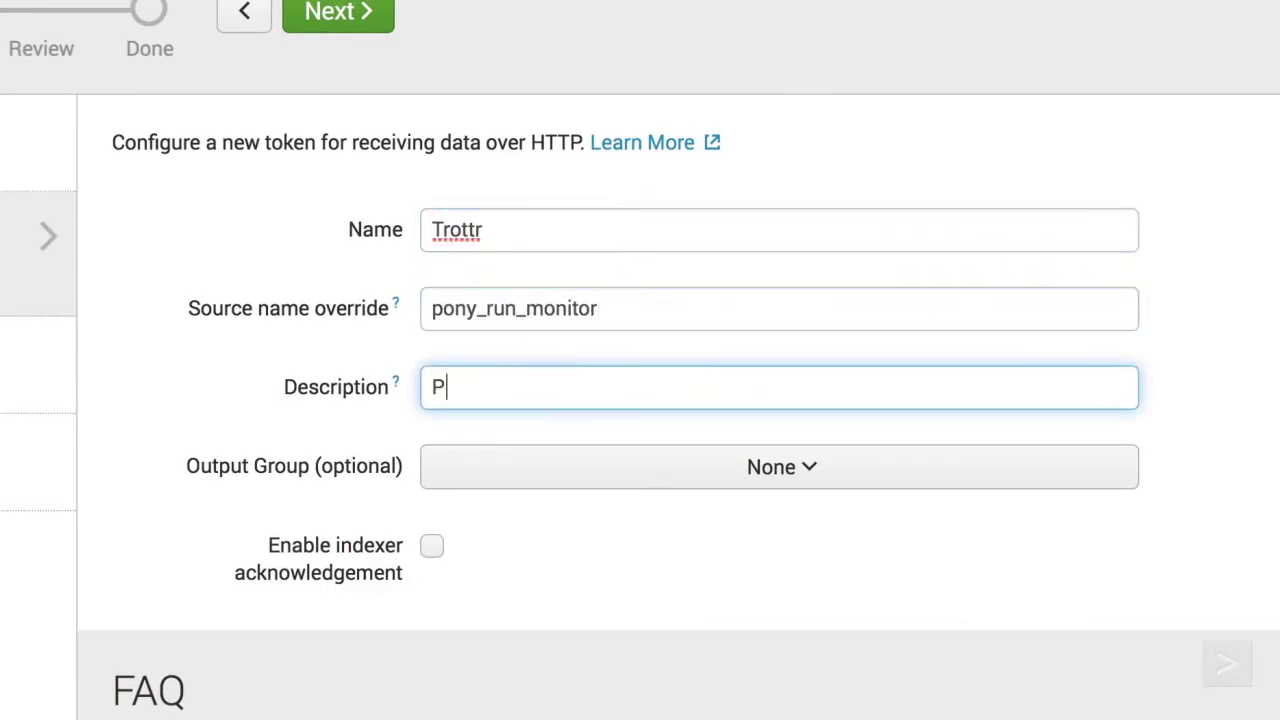
text( token)
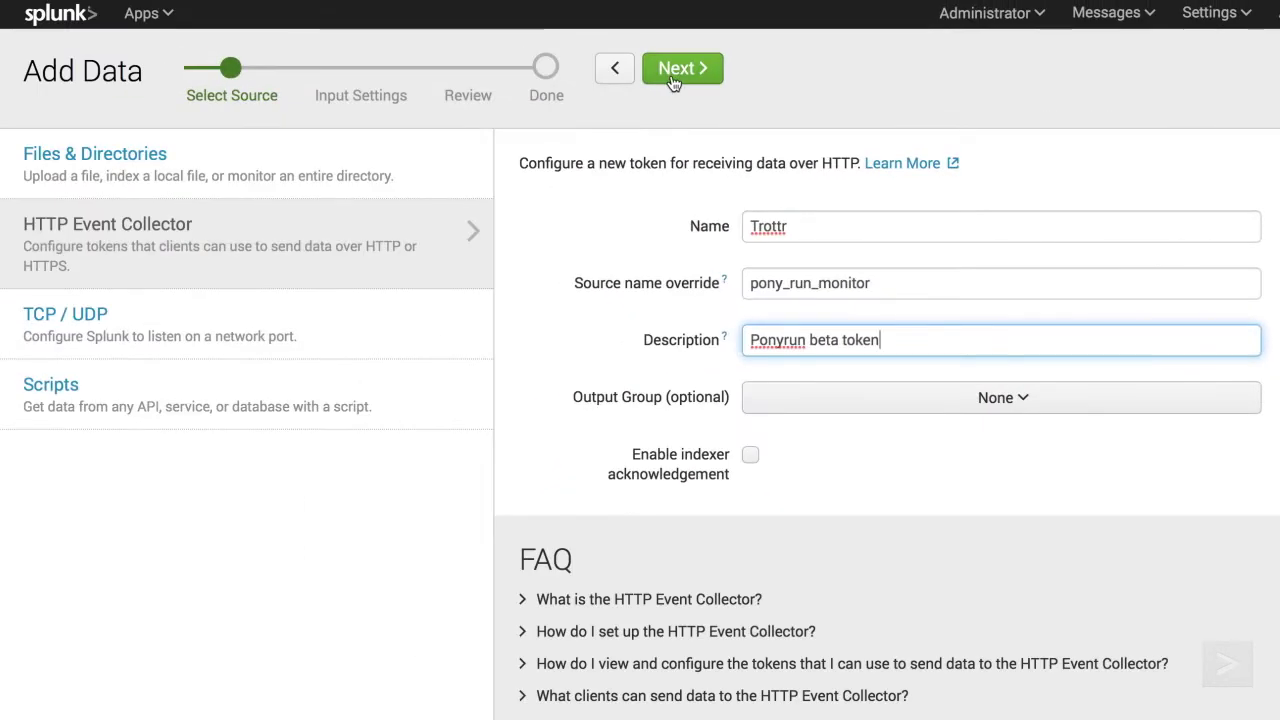
click(674, 80)
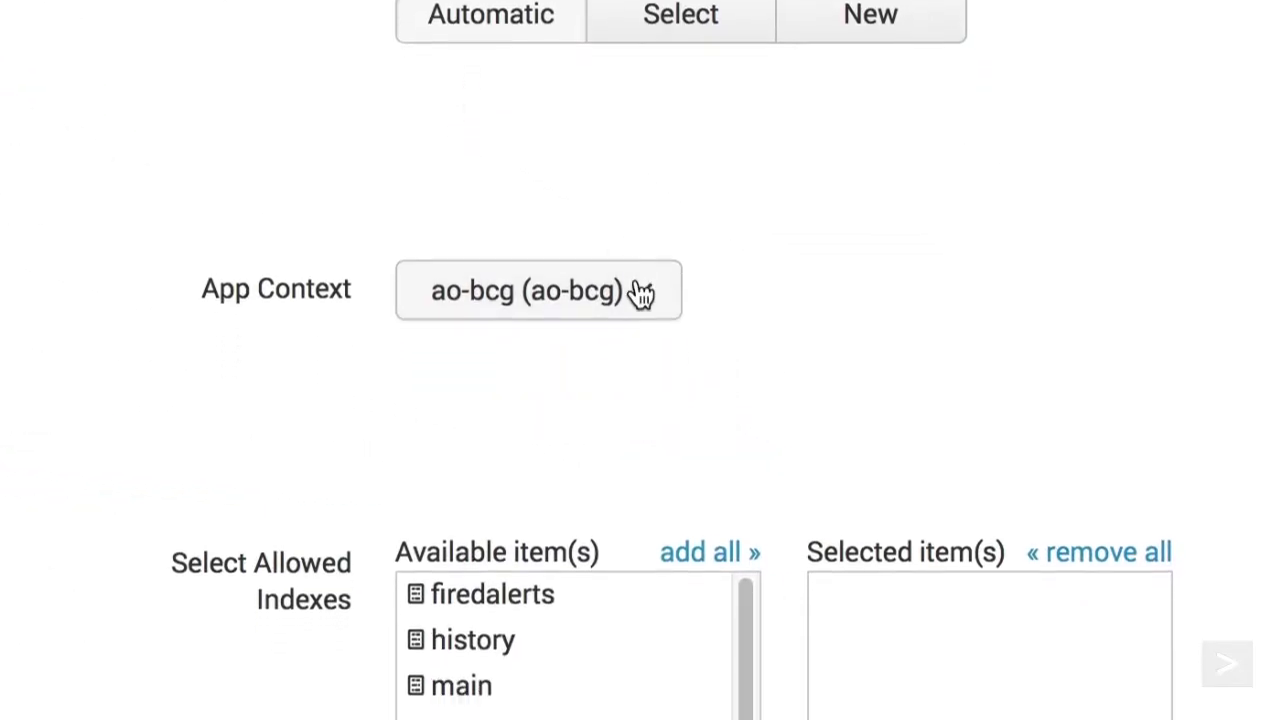
Give Trottr Search & Reporting app context, allow only pony_index, then review and create it.
click(640, 292)
click(480, 705)
scroll(727, 548, down, 3)
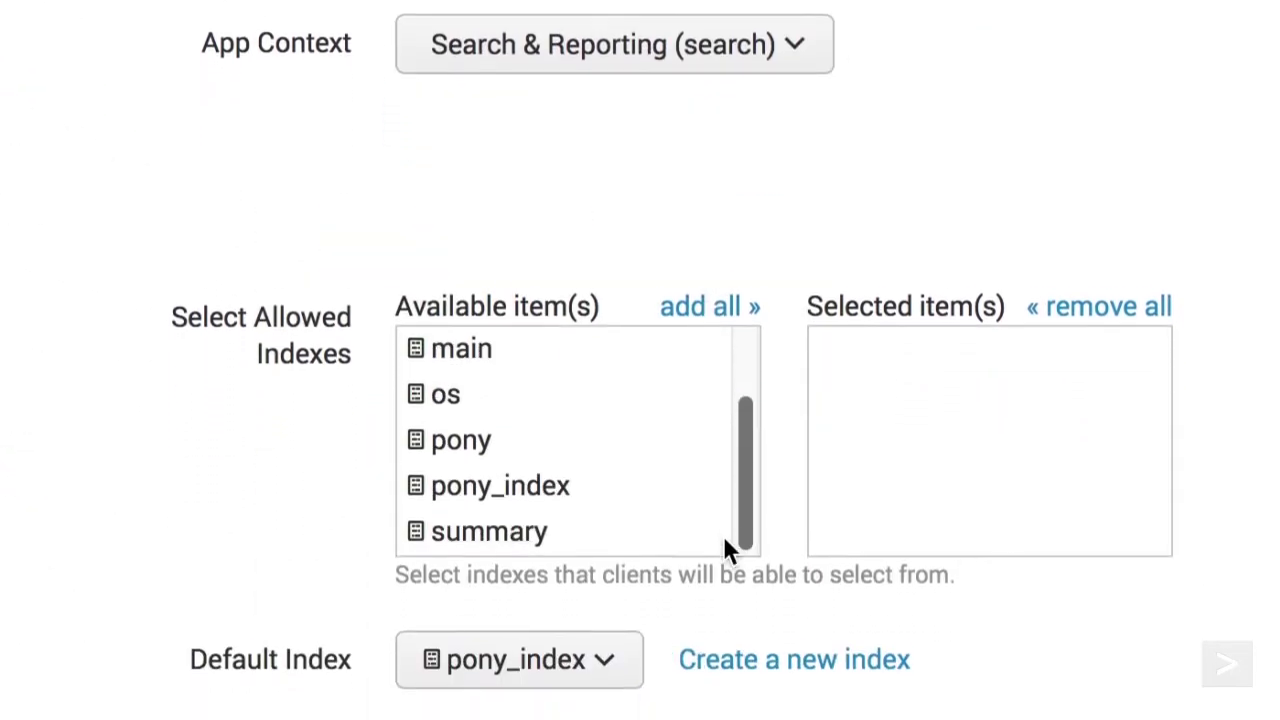
click(645, 497)
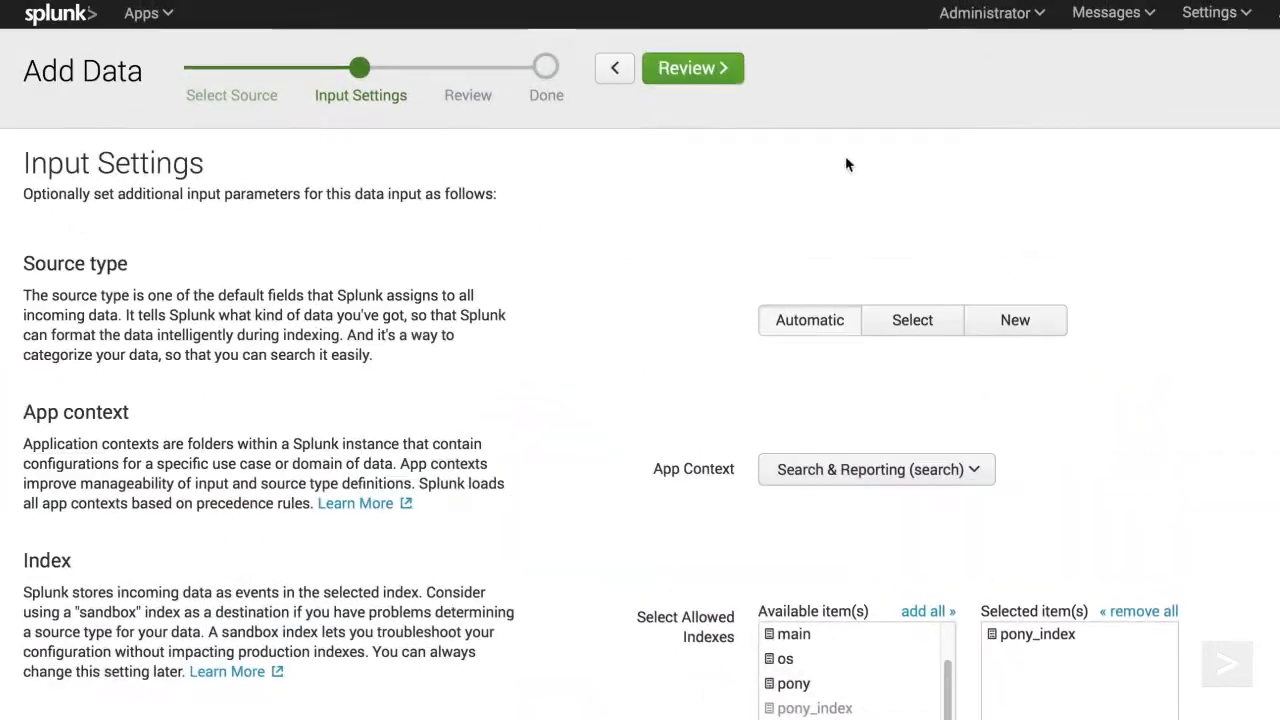
click(676, 80)
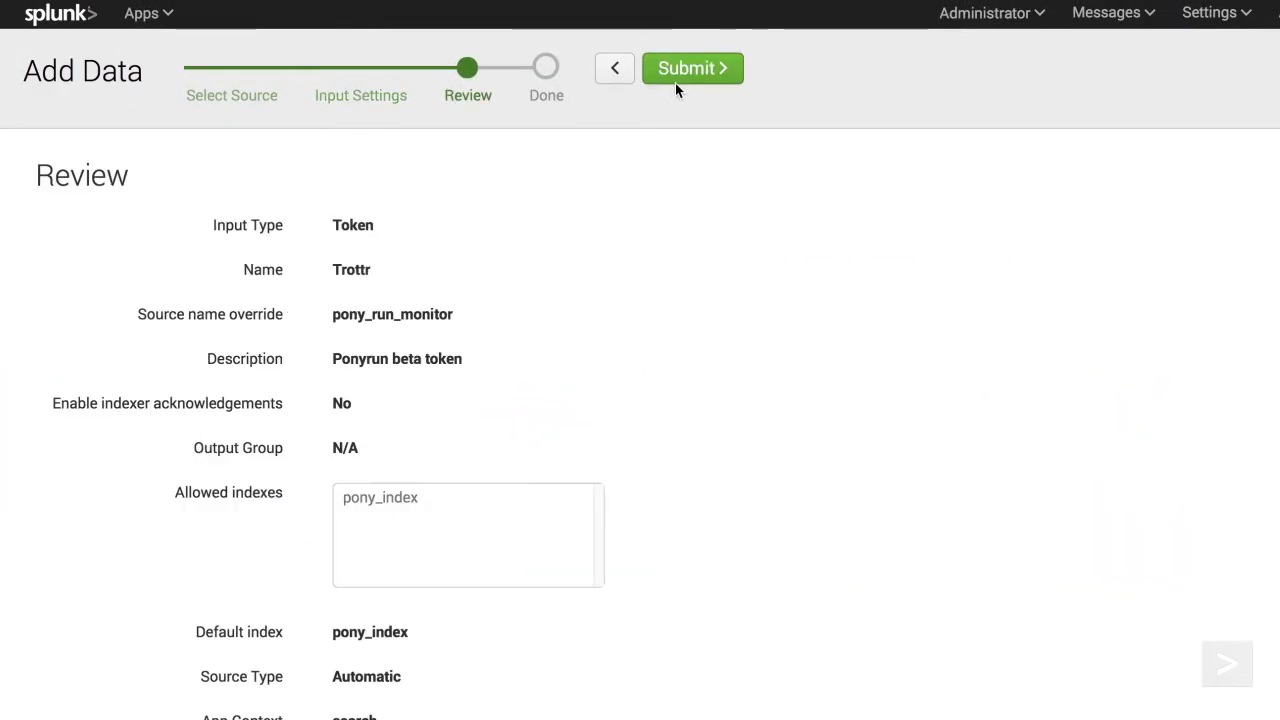
click(675, 83)
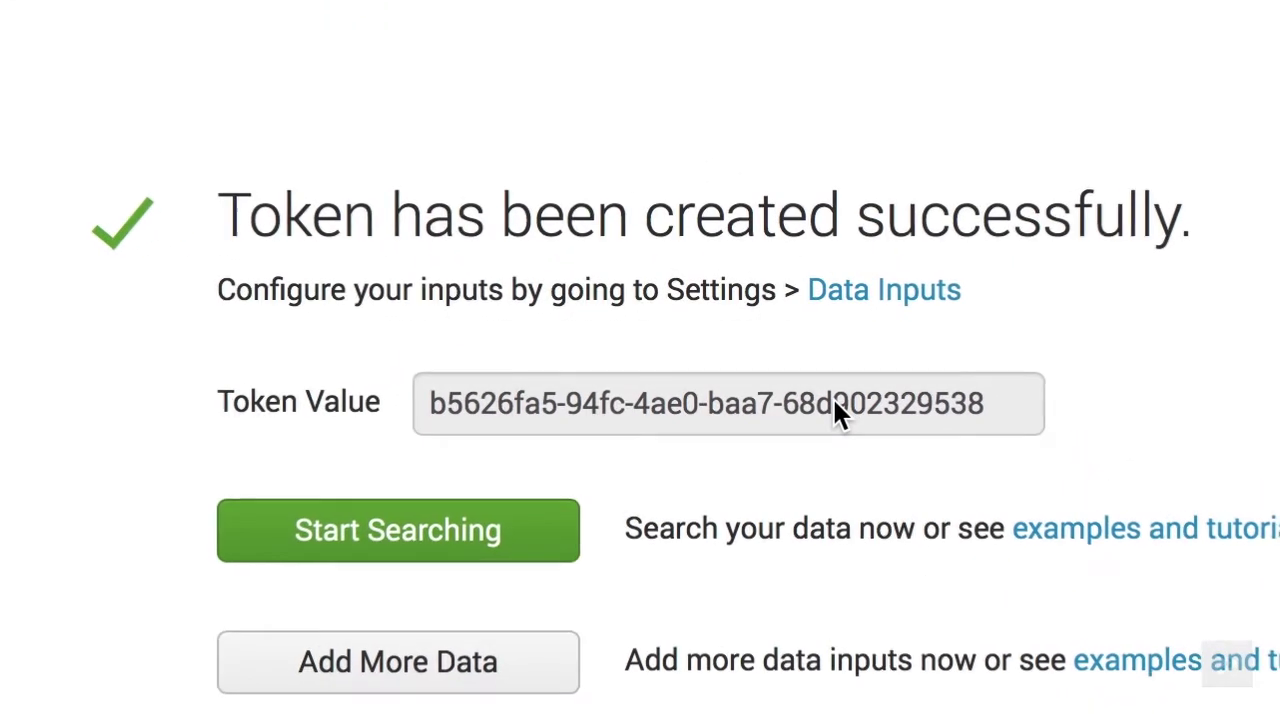
Select the generated token value and enter the port-8088 /services/collector URL in a Paw POST.
triple_click(835, 410)
key(super+c)
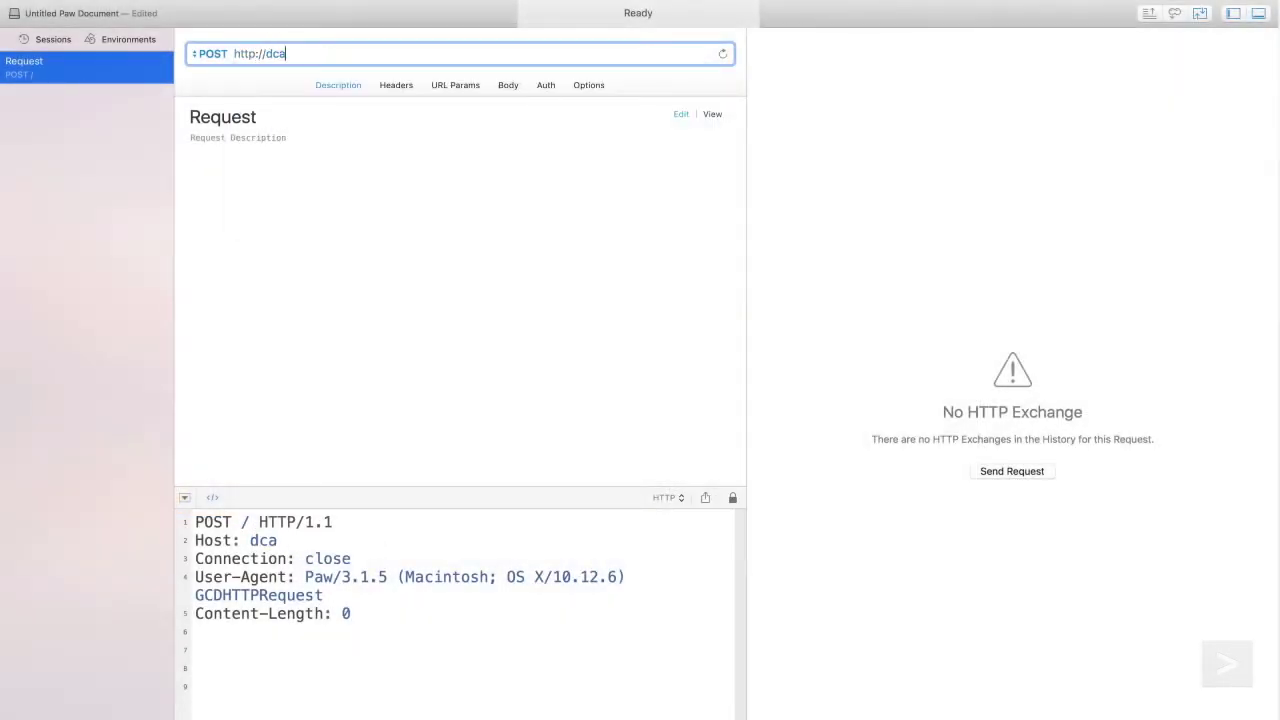
text(rdozo-MBP-ACEA7)
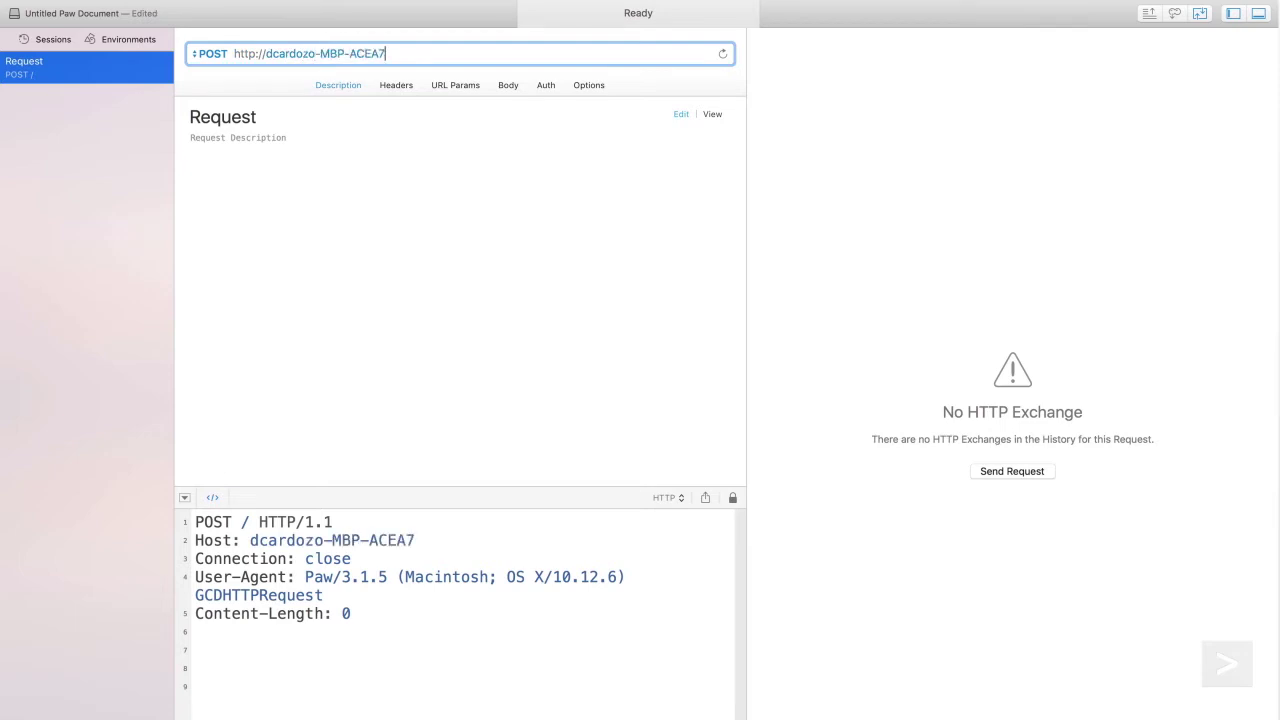
text(:8088/services/collecto)
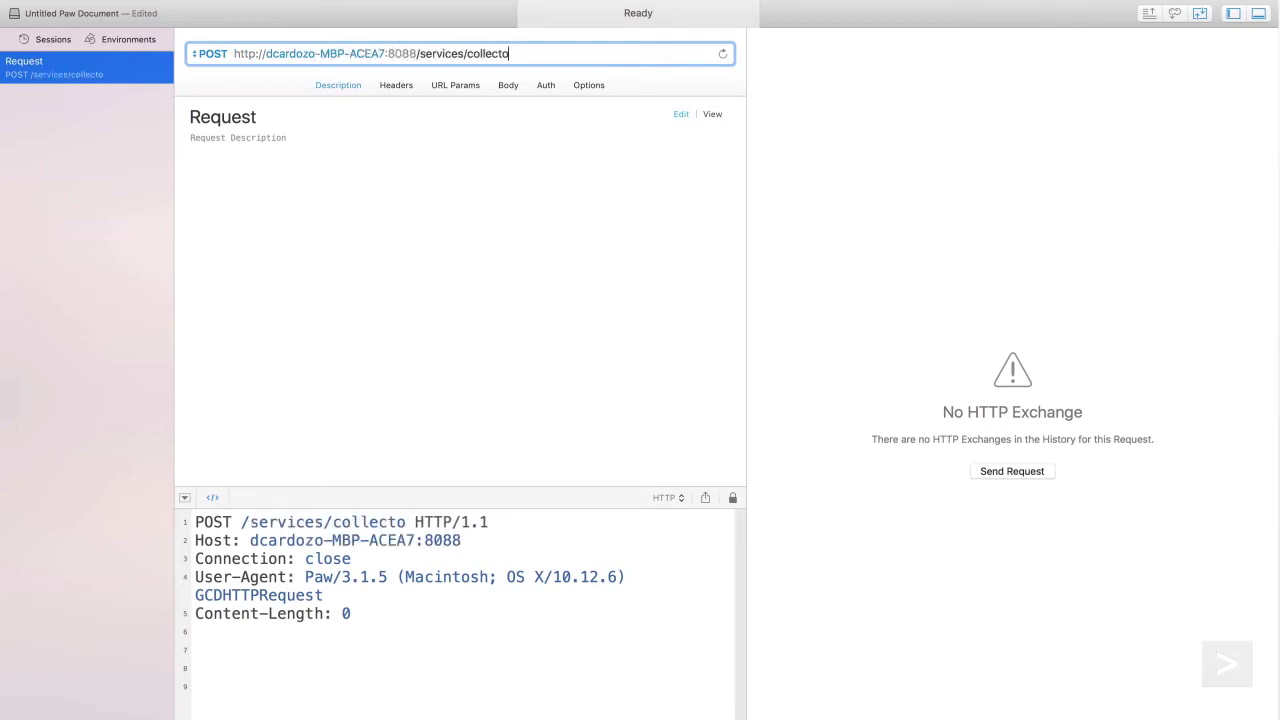
text(r)
Add an Authorization header with value 'Splunk' followed by the pasted HEC token.
click(396, 85)
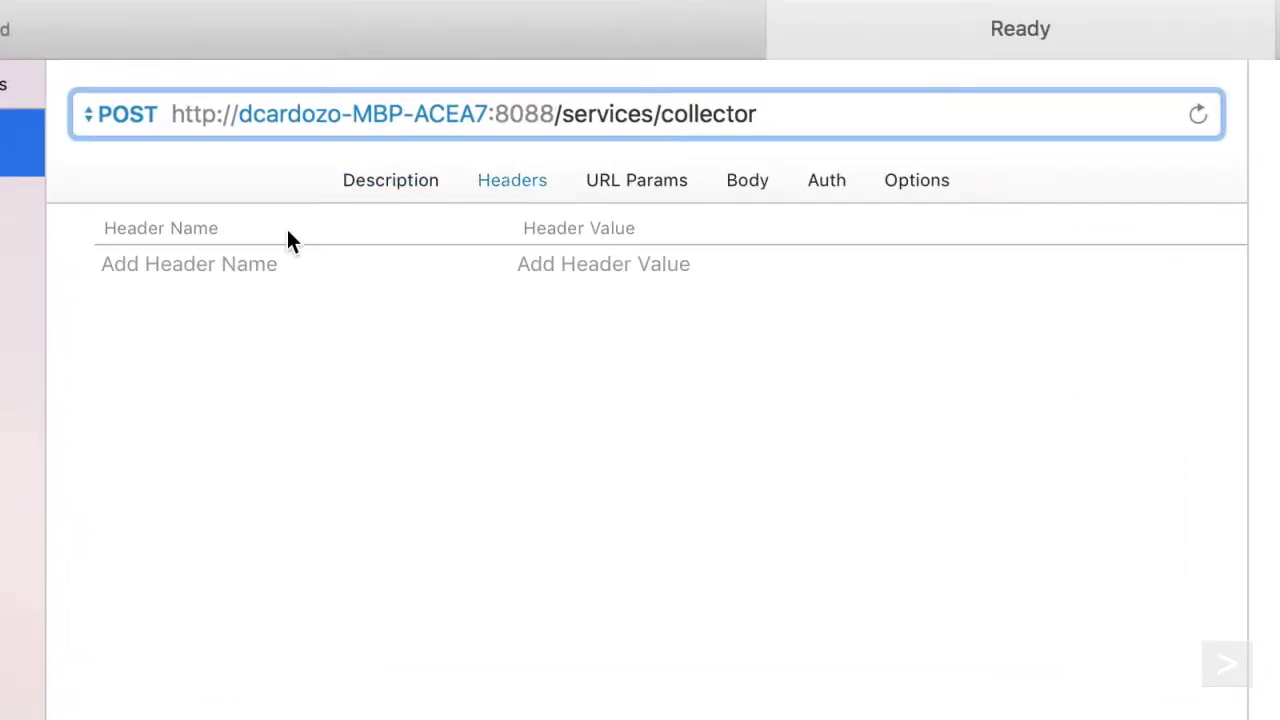
text(Authoriza)
key(Return)
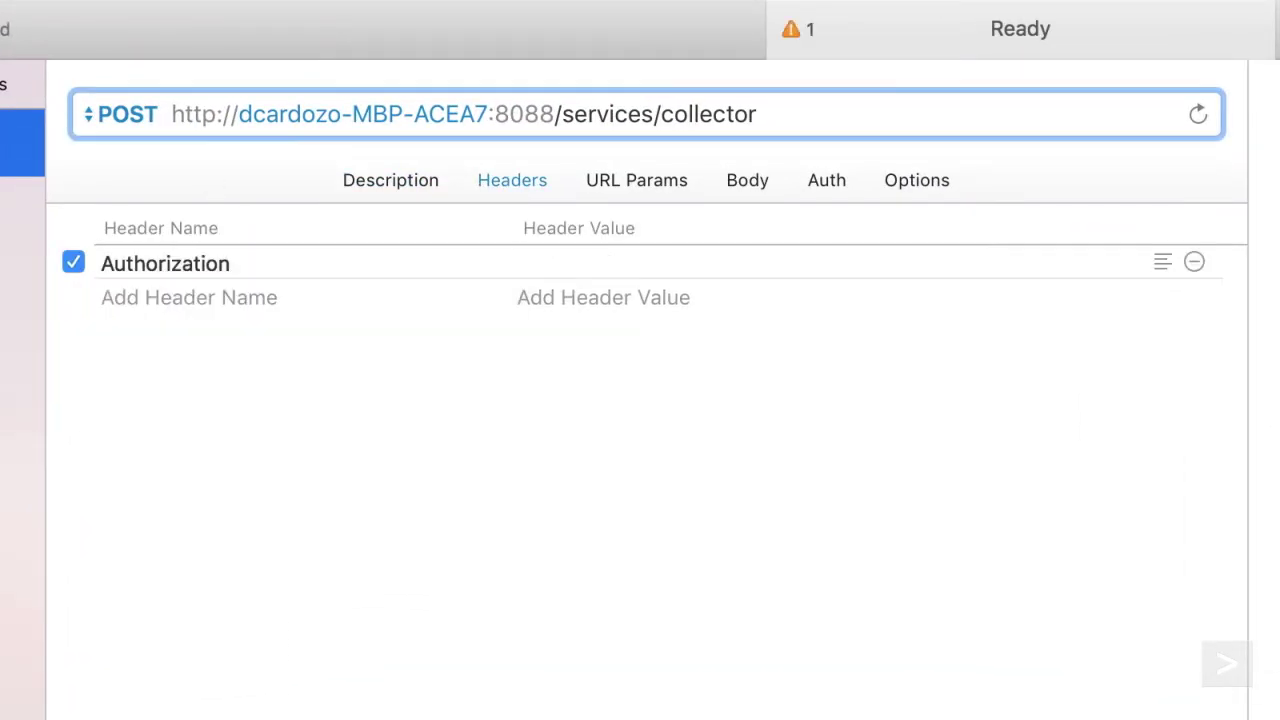
text(Splunk)
key(super+v)
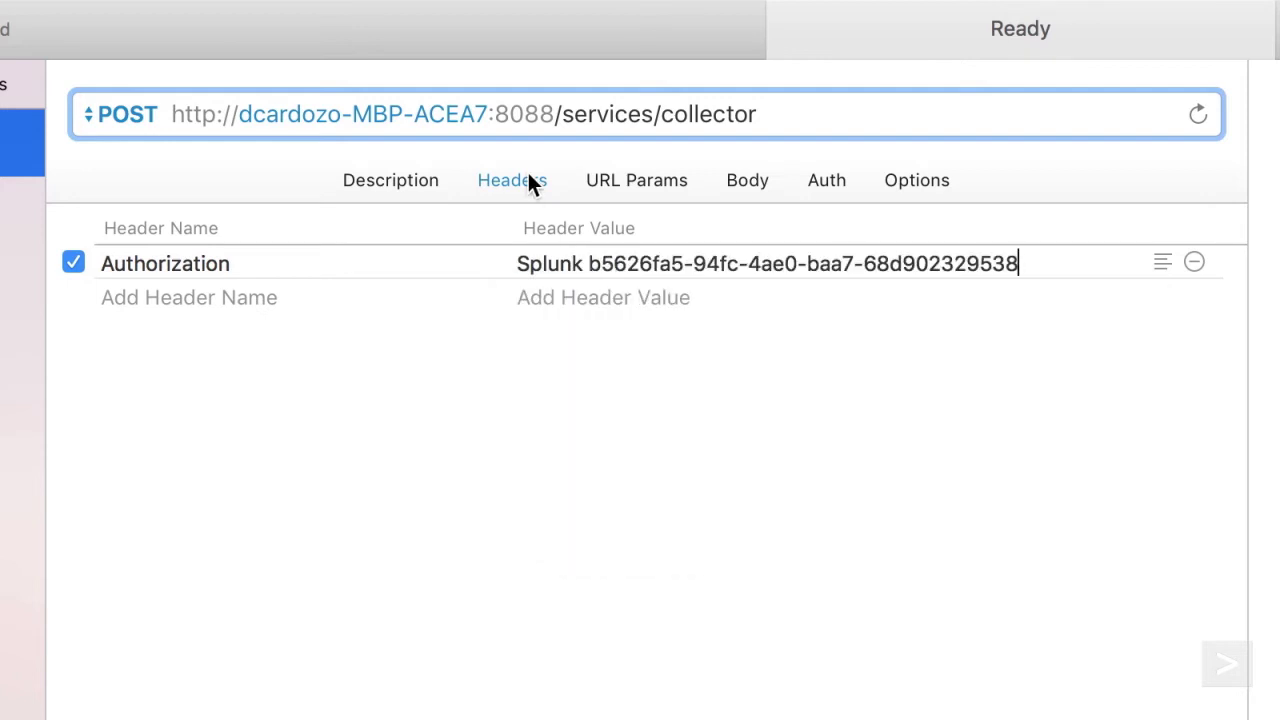
click(523, 172)
Paste the JSON event into the request body, then enter the Splunk search index="pony_index".
click(747, 180)
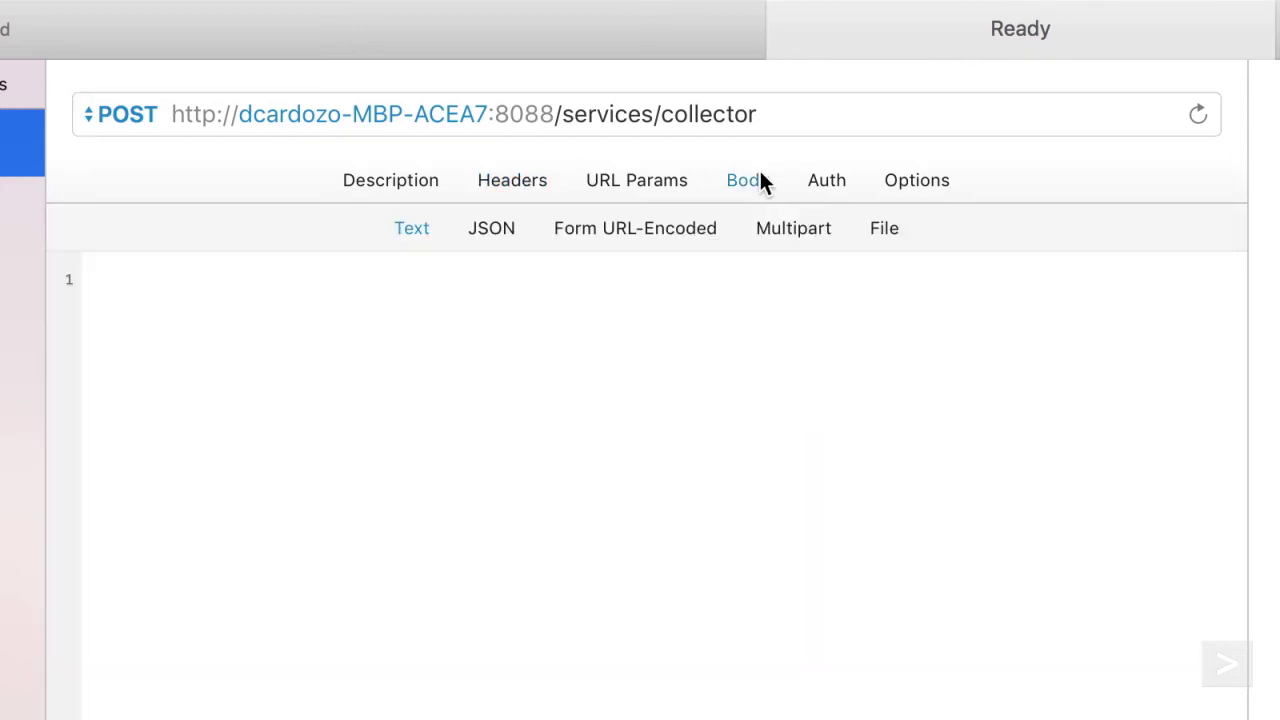
click(591, 286)
text({   "event": "userid=5432, activity=running, heartrate=68" })
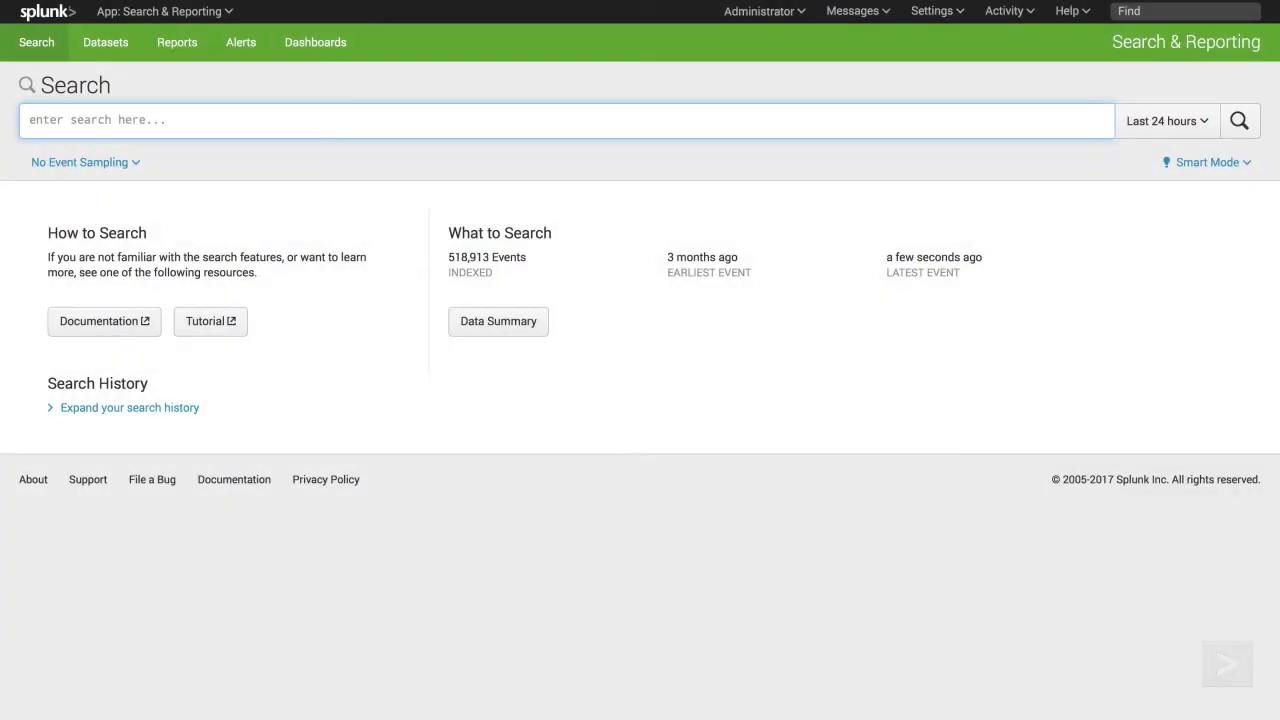
text(index="pony_index")
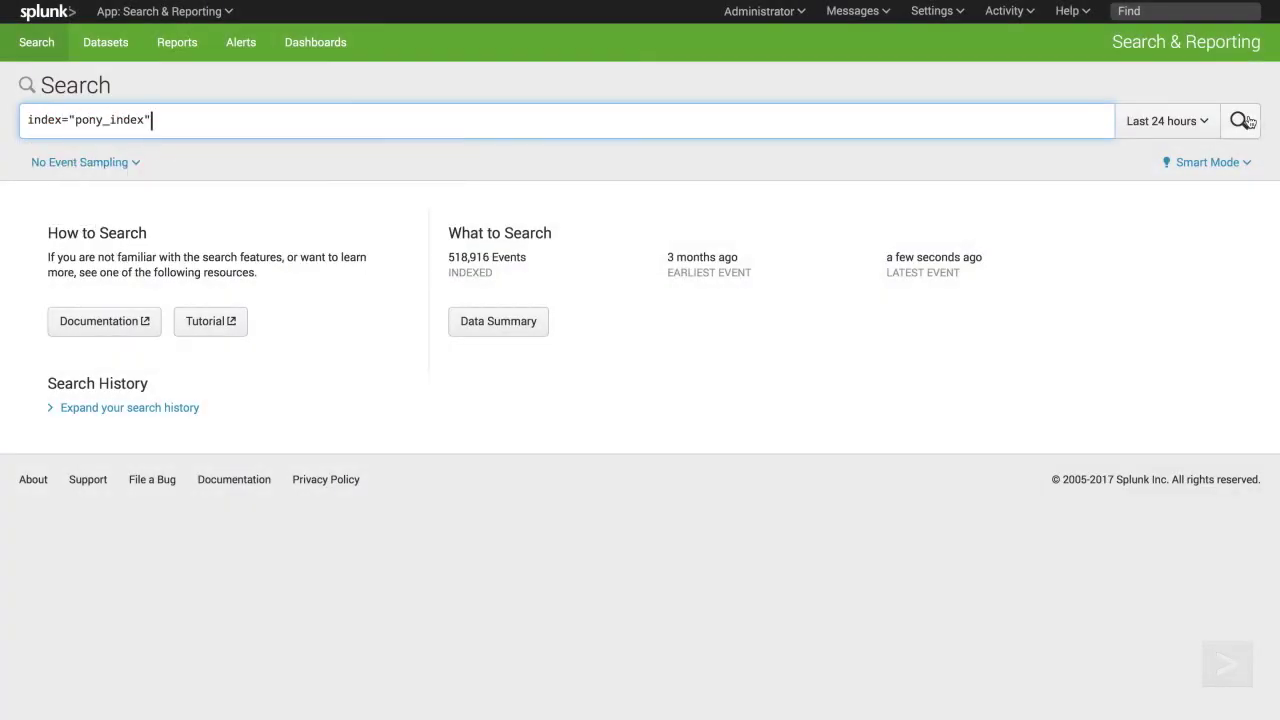
Run the index="pony_index" search and inspect the event's userid field.
click(1245, 121)
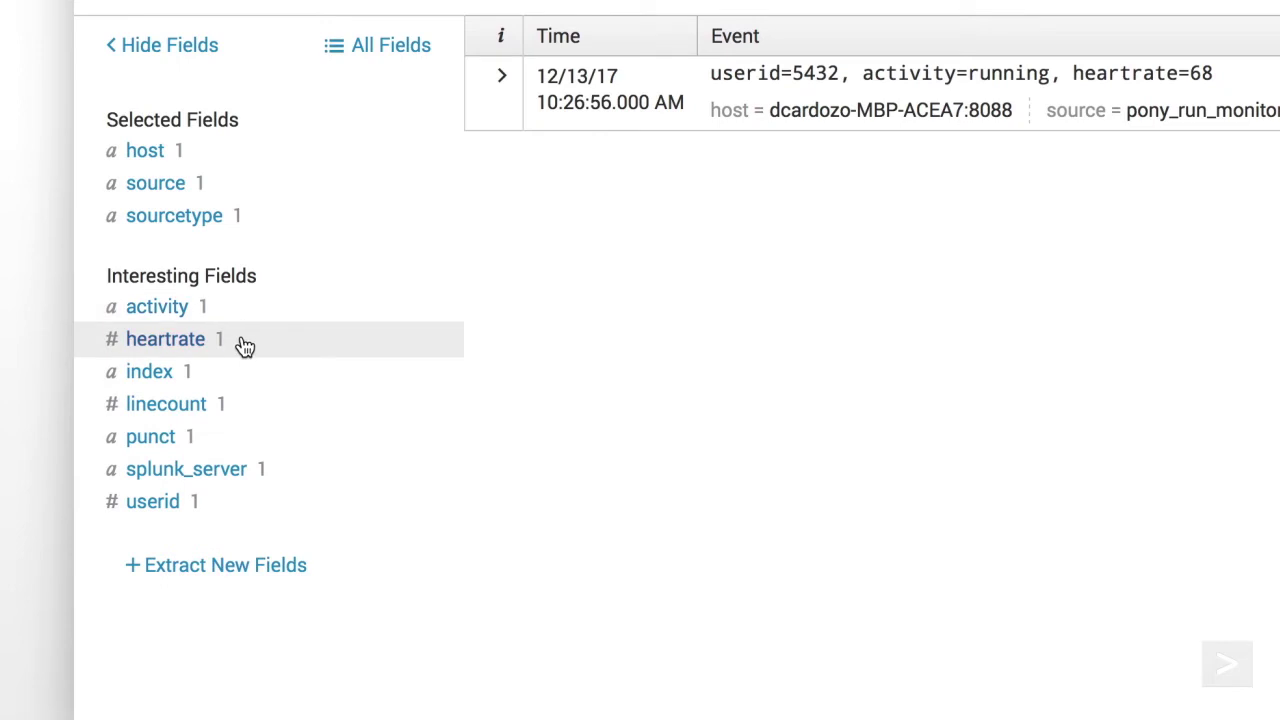
click(151, 503)
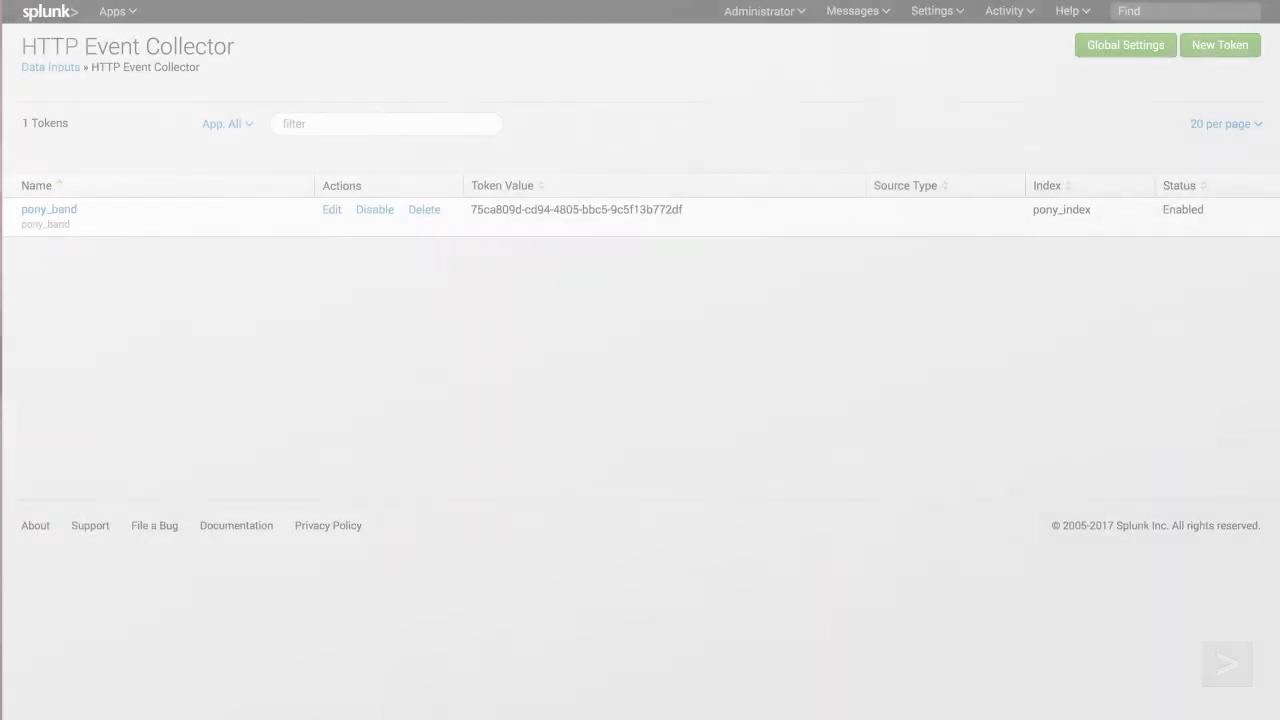
Edit pony_band to enable indexer acknowledgement and save it.
click(326, 209)
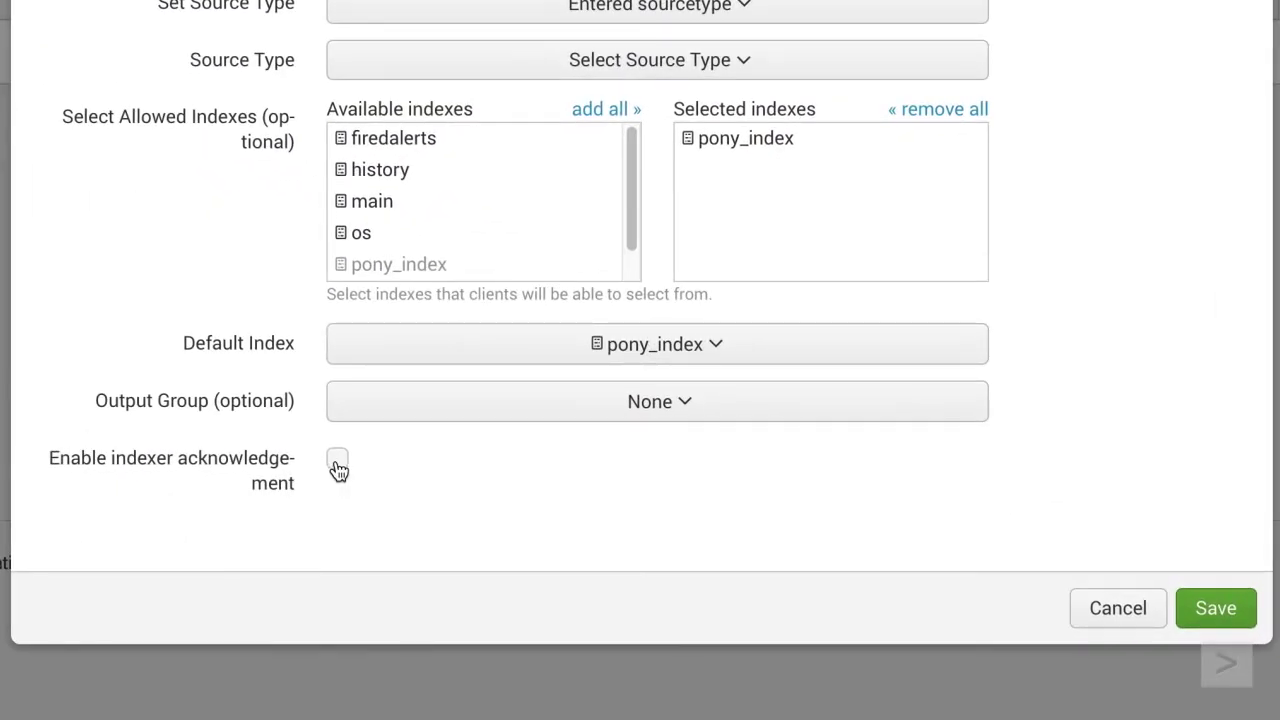
click(1210, 607)
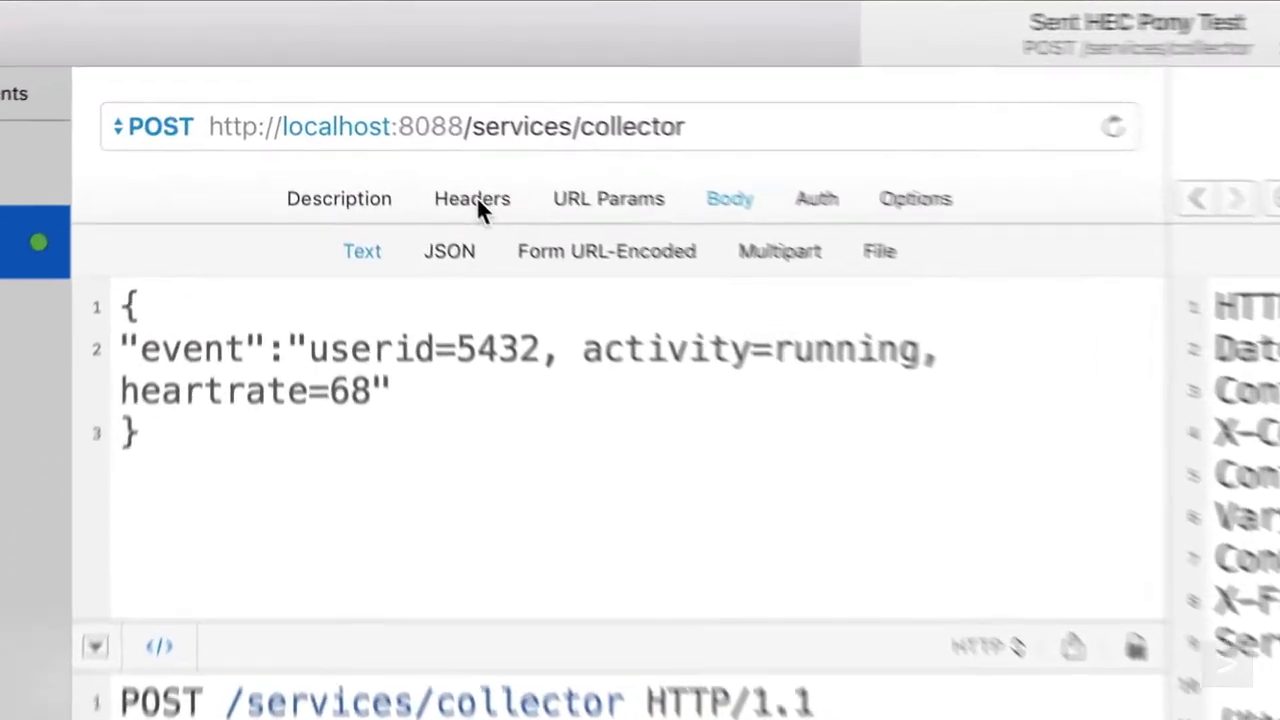
Add an X-Splunk-Request-Channel header whose value is the pasted channel GUID.
click(350, 86)
click(320, 338)
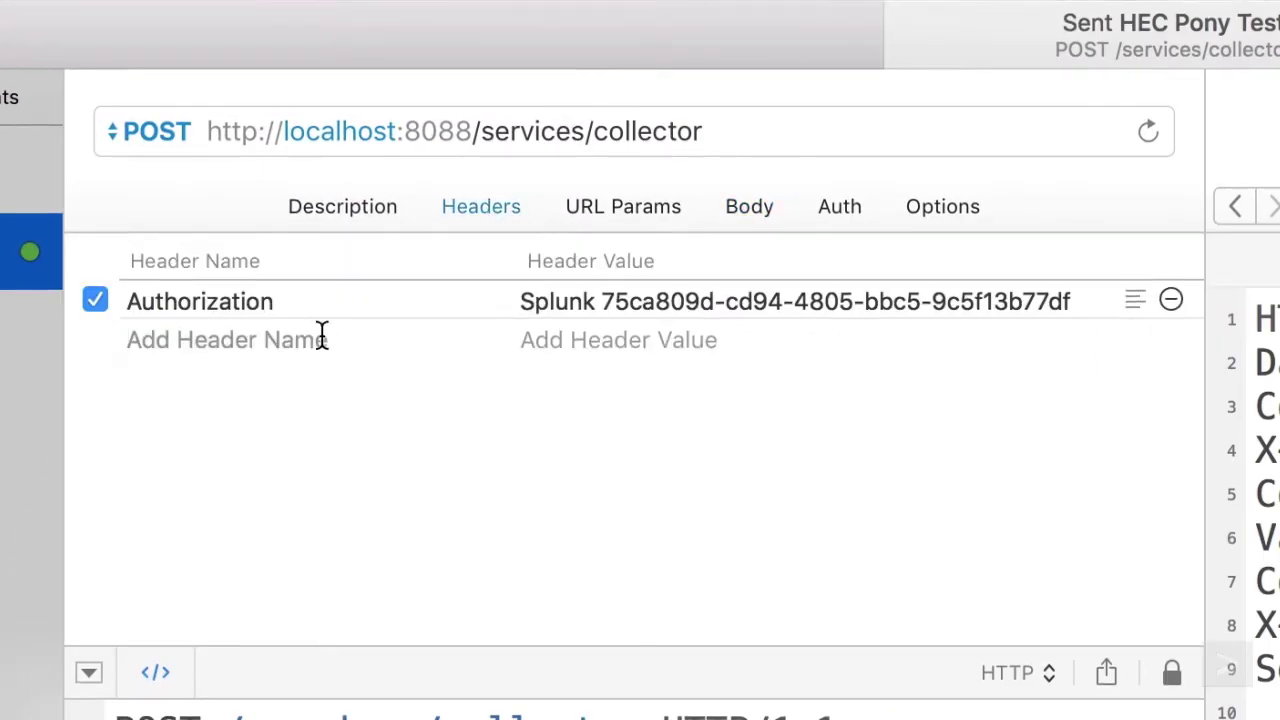
text(x)
click(316, 486)
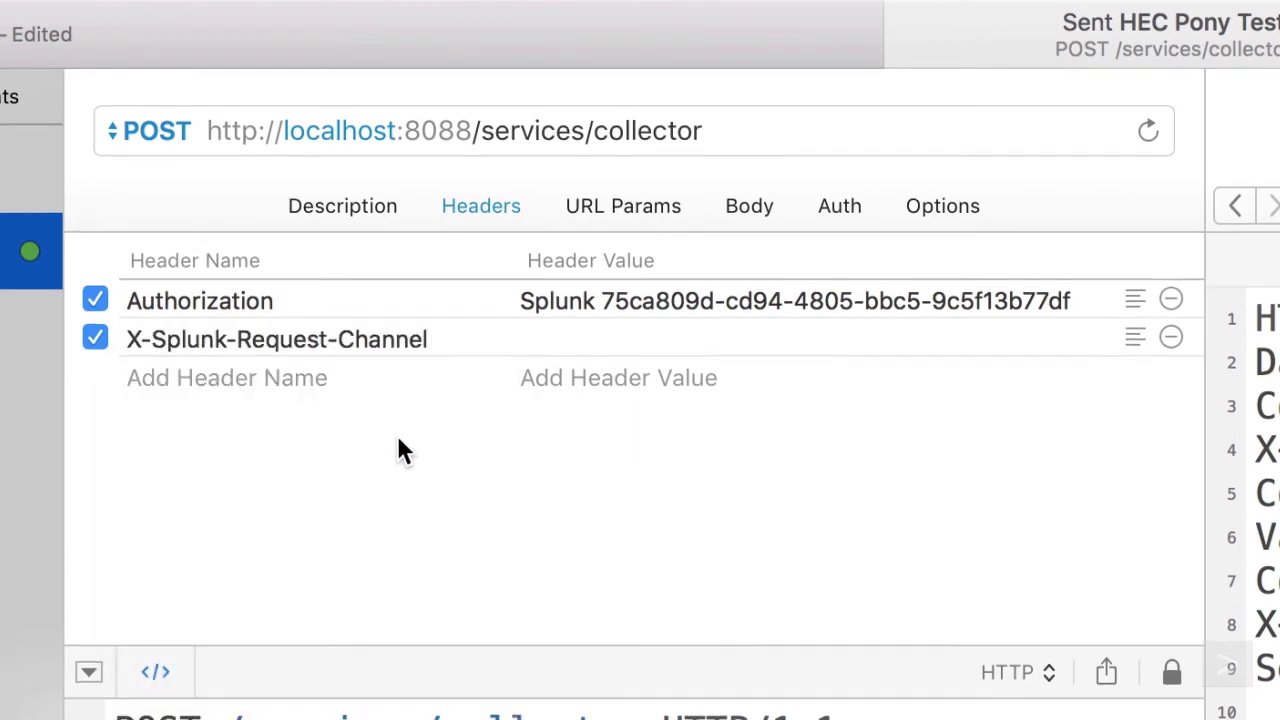
click(551, 338)
key(cmd+v)
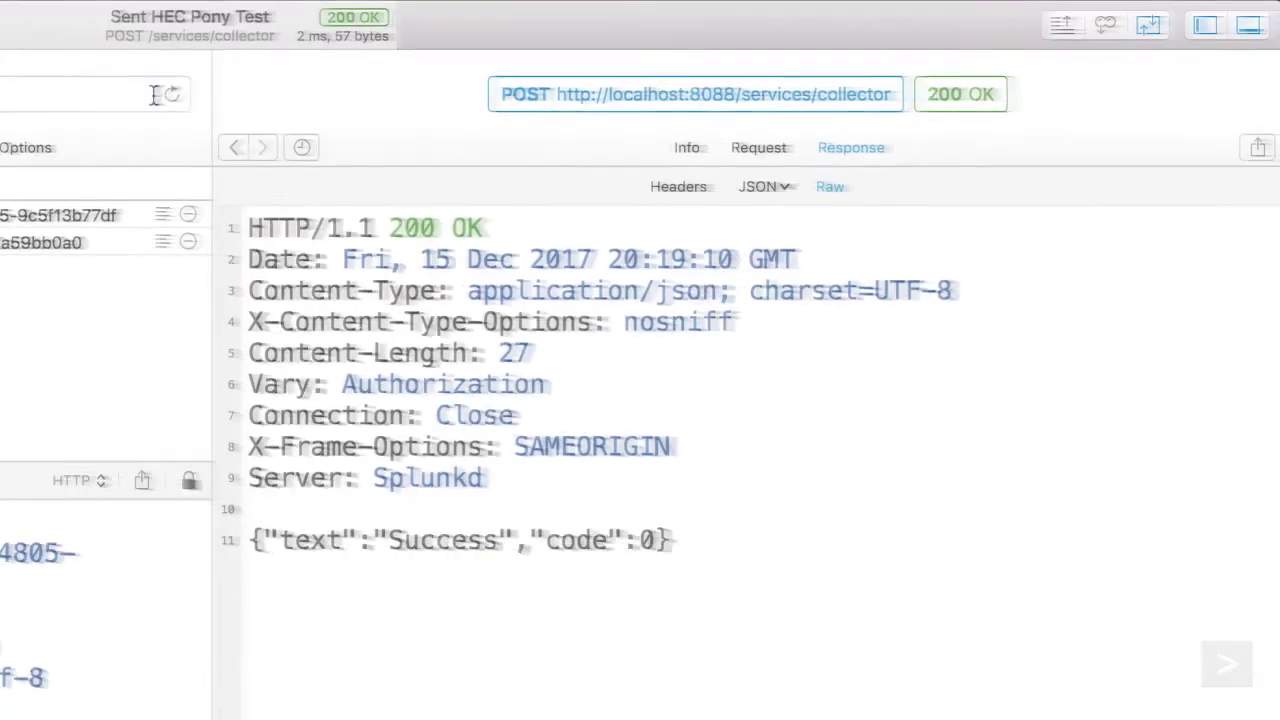
Send the collector POST six times, watching the ackId climb to 4.
click(660, 111)
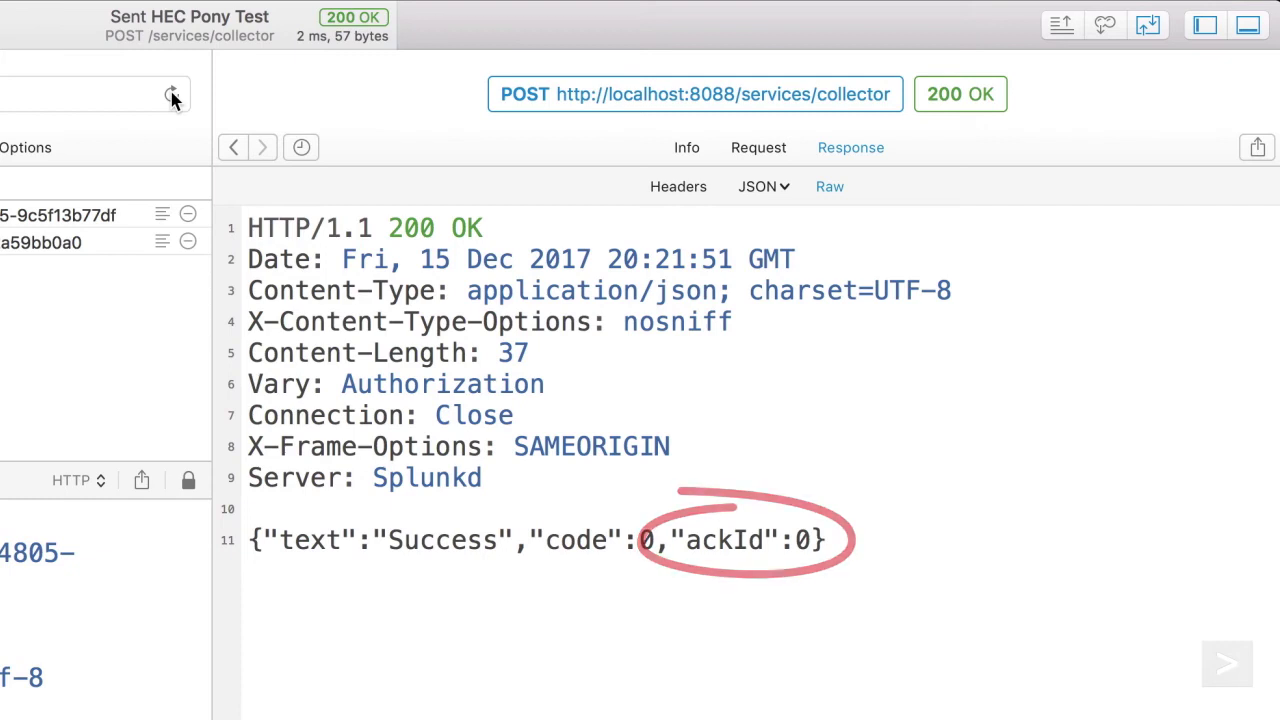
click(172, 97)
click(172, 96)
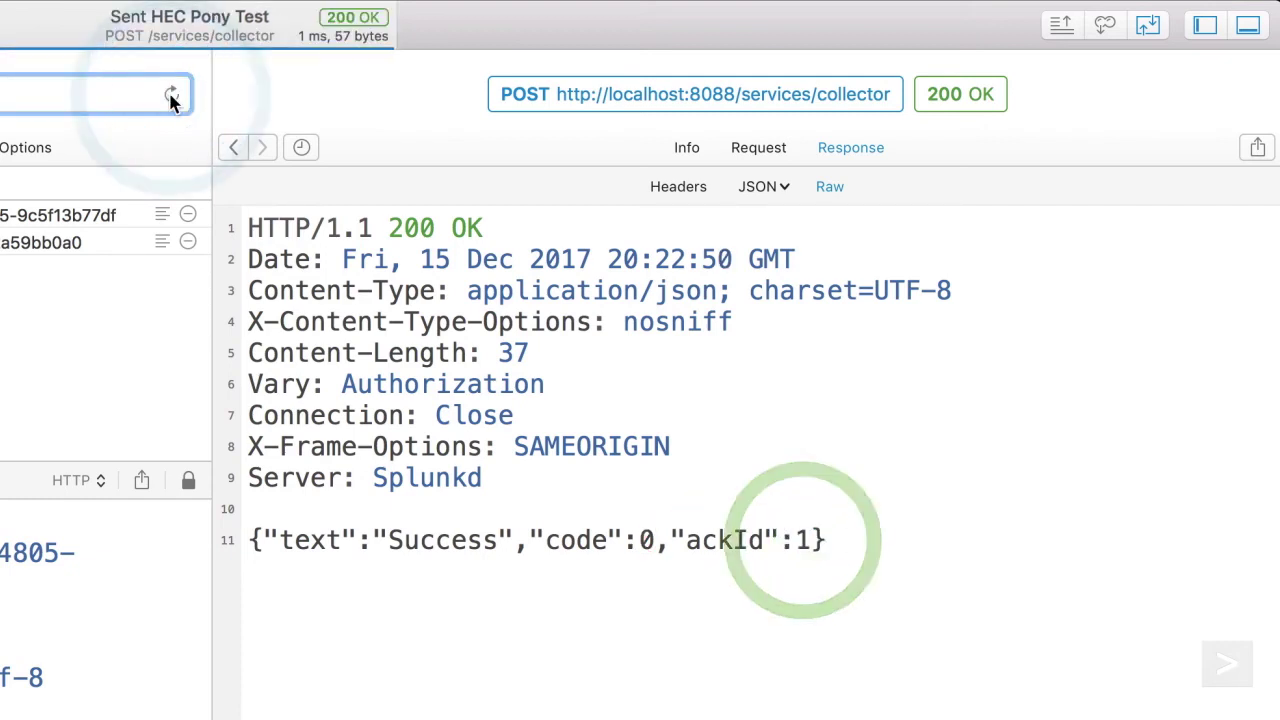
click(172, 96)
click(171, 95)
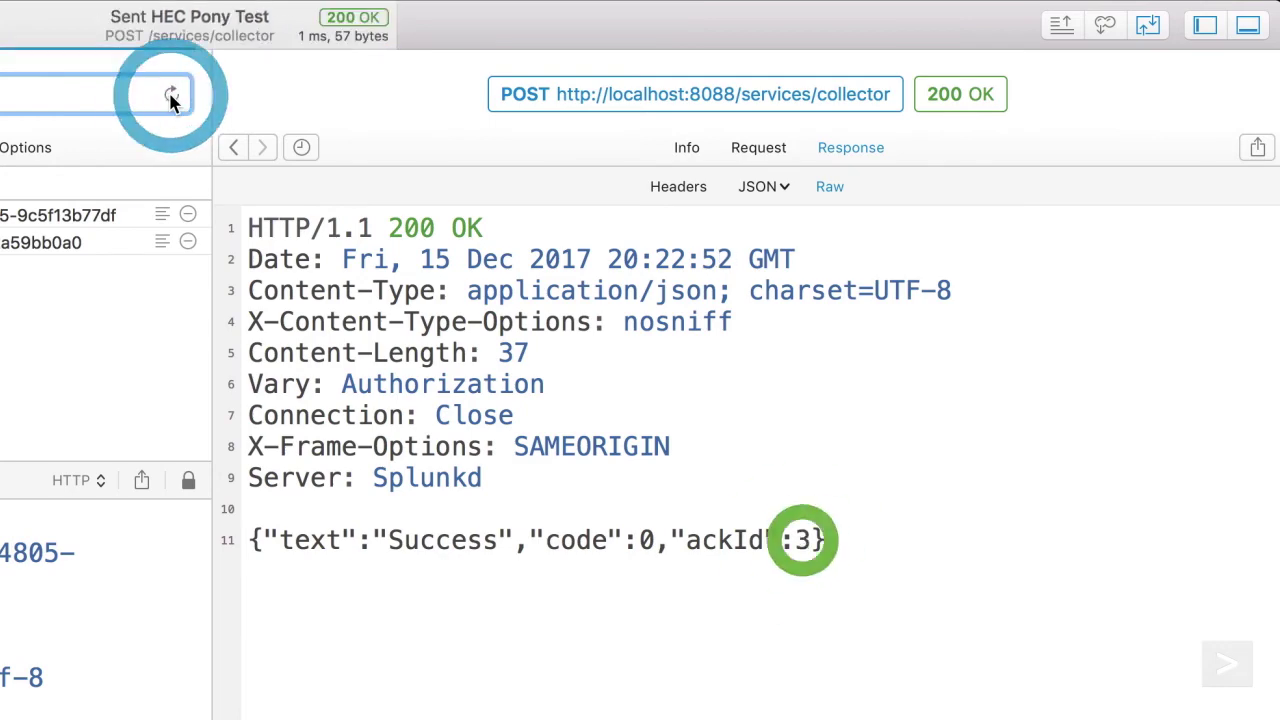
click(171, 95)
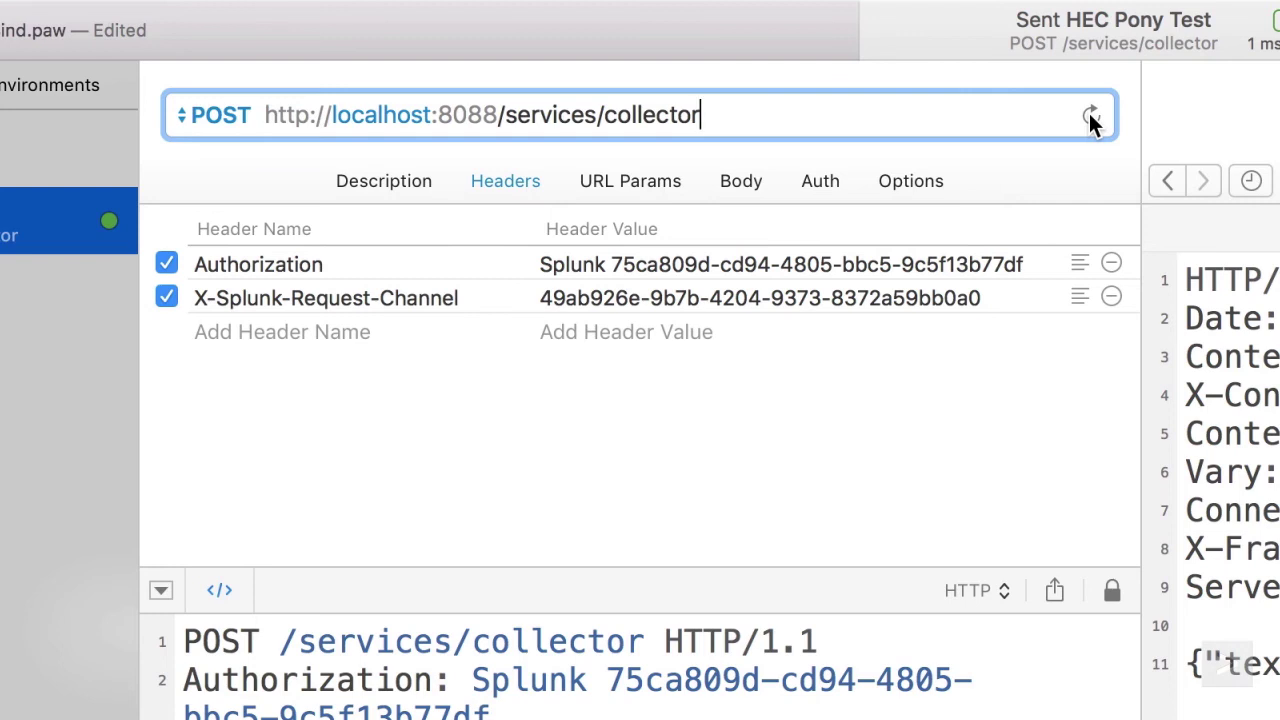
Save the Paw document and point the request at /services/collector/ack.
key(super+s)
text(/ack)
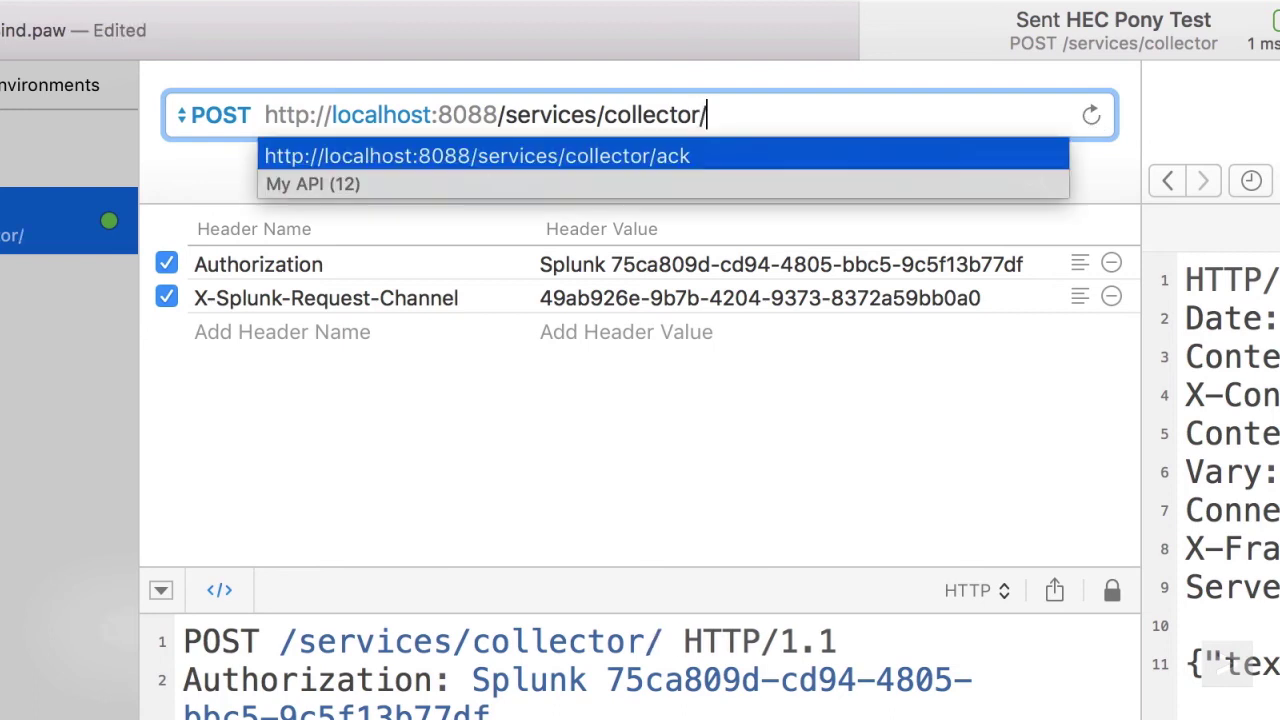
click(904, 376)
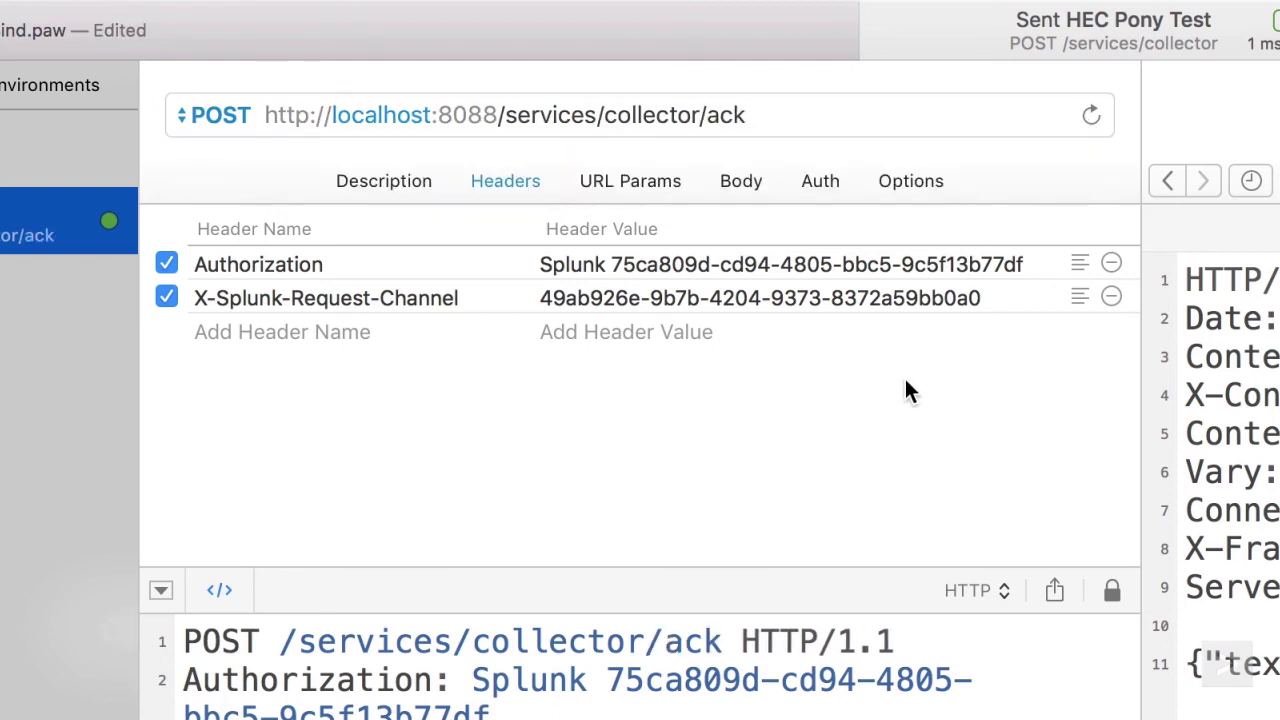
Replace the body's event line with "acks":[0,1,2,3,4] to query those ack ids.
click(745, 182)
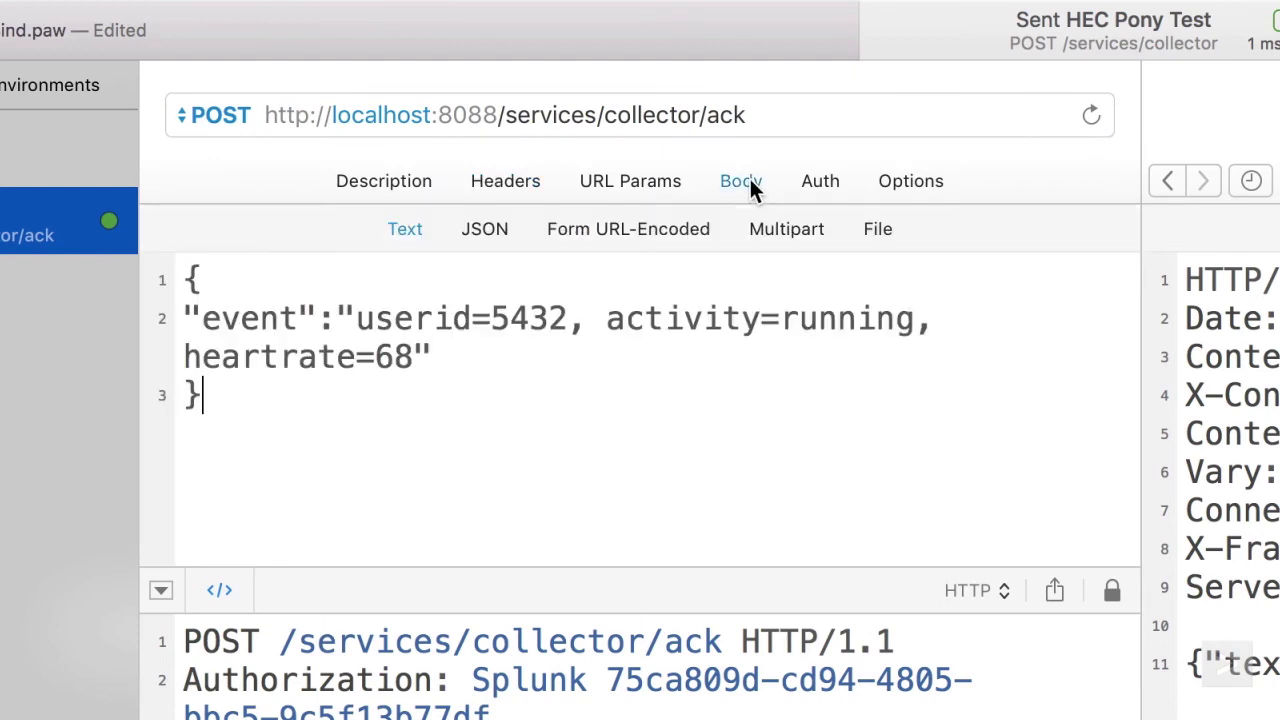
drag(460, 358, 142, 317)
key(BackSpace)
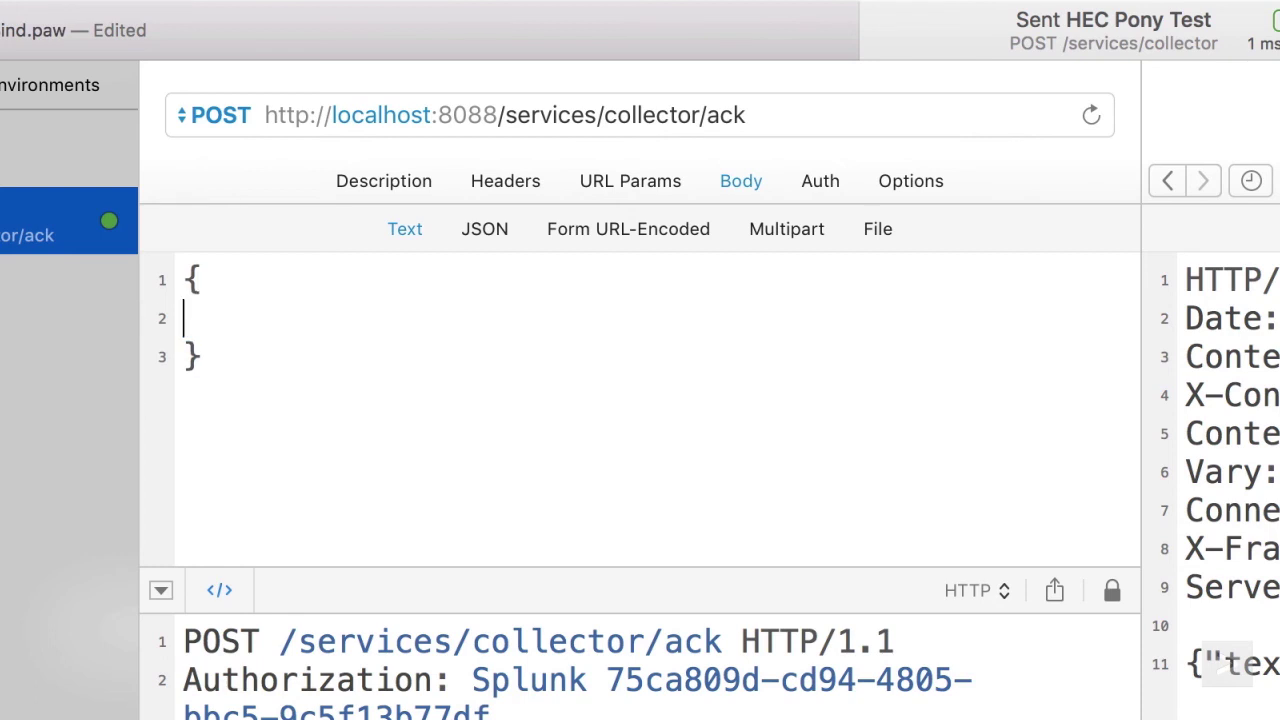
text("acks":[0,1,2,3,4)
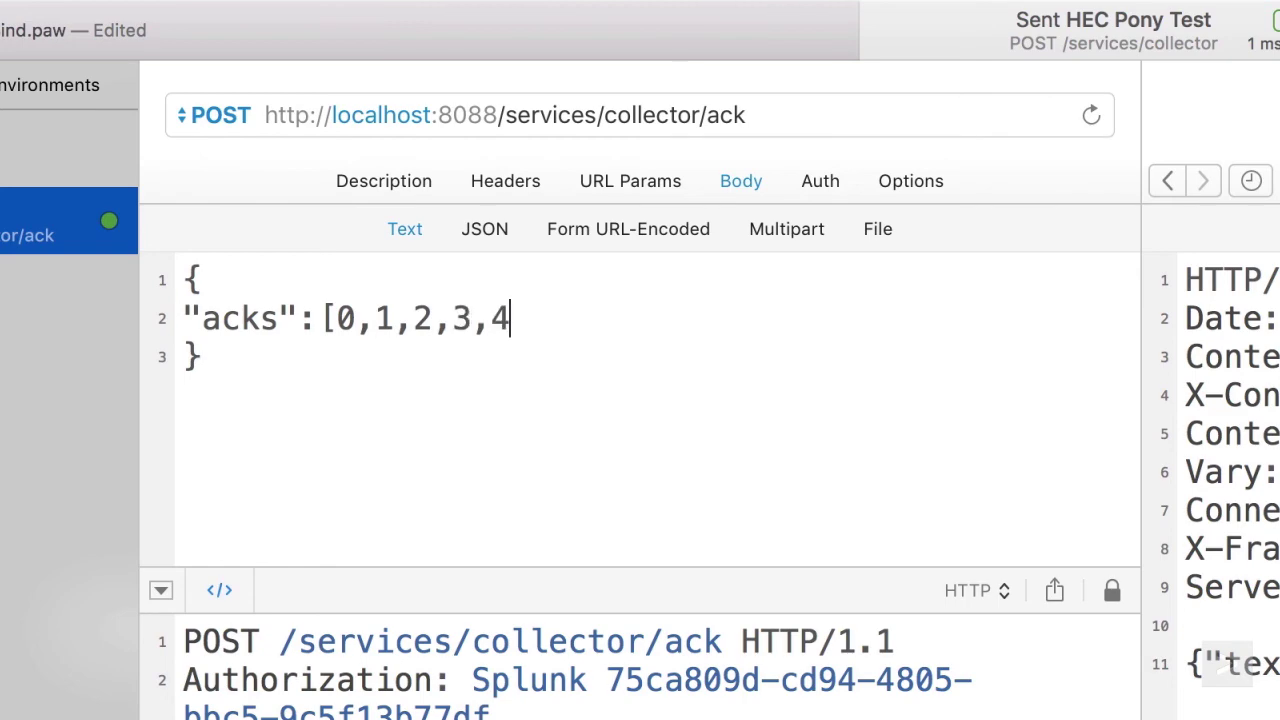
text(])
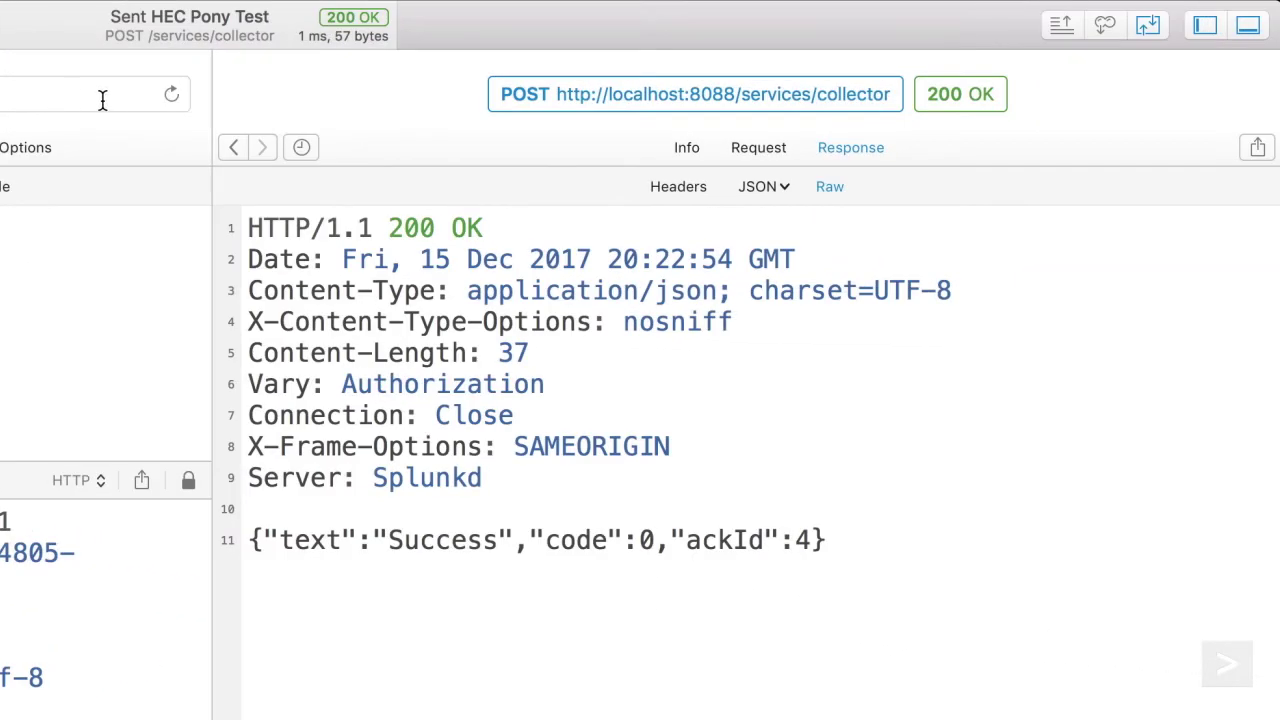
Send the ack query and confirm the 200 OK response reports acks 0–4 as true.
click(447, 100)
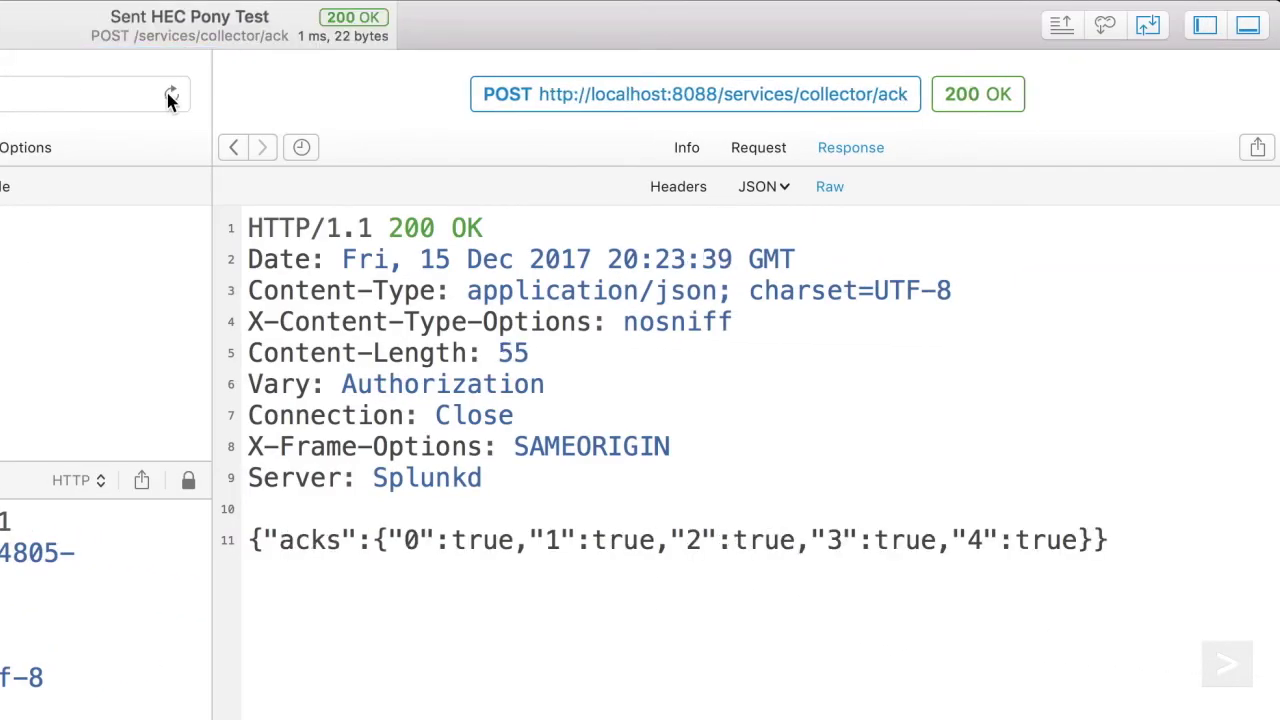